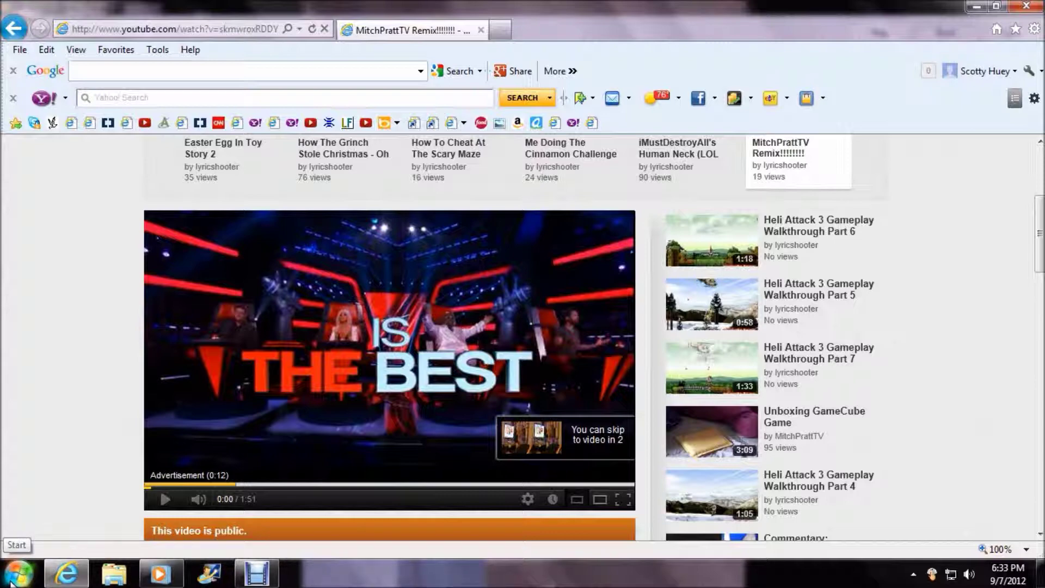
Step: Scroll up the channel page until the iMustDestroyAll video thumbnail strip is visible
{"action": "scroll", "coordinate": [626, 381], "scroll_direction": "up", "scroll_amount": 4}
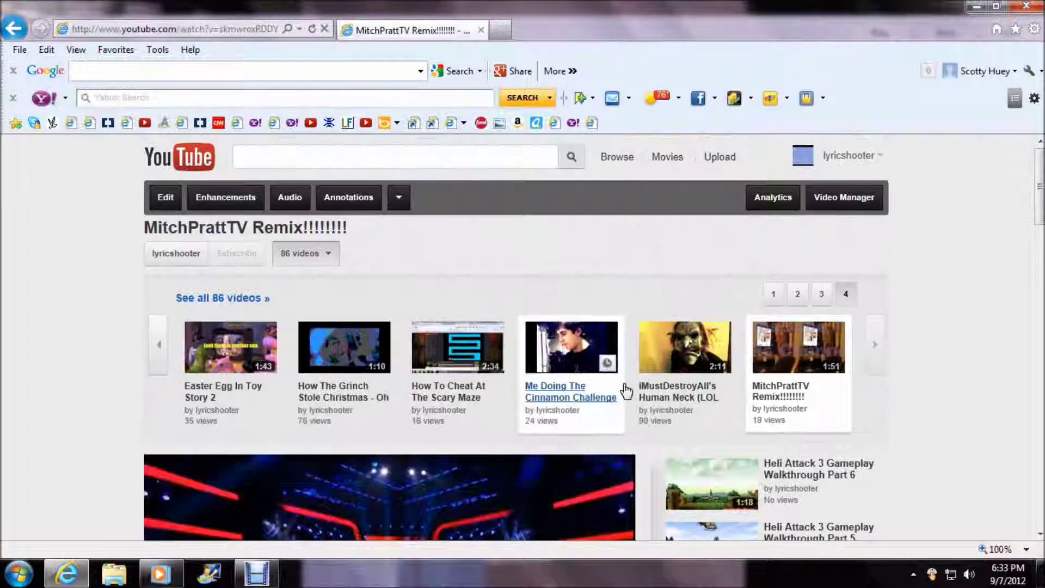
Step: Copy the iMustDestroyAll thumbnail and save it to Pictures as the JPEG 'imustdestroyall'
{"action": "right_click", "coordinate": [689, 362]}
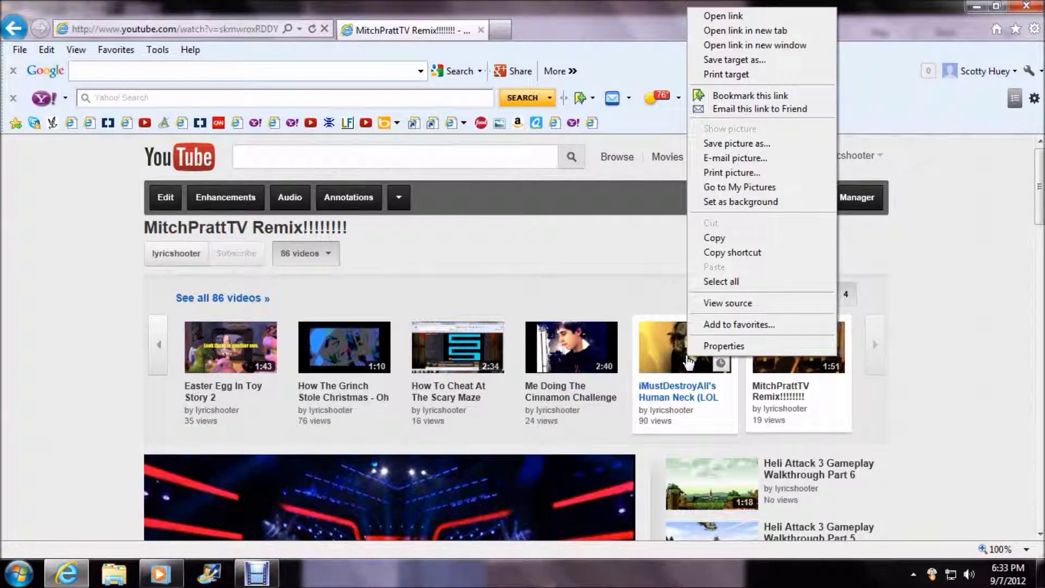
{"action": "left_click", "coordinate": [717, 238]}
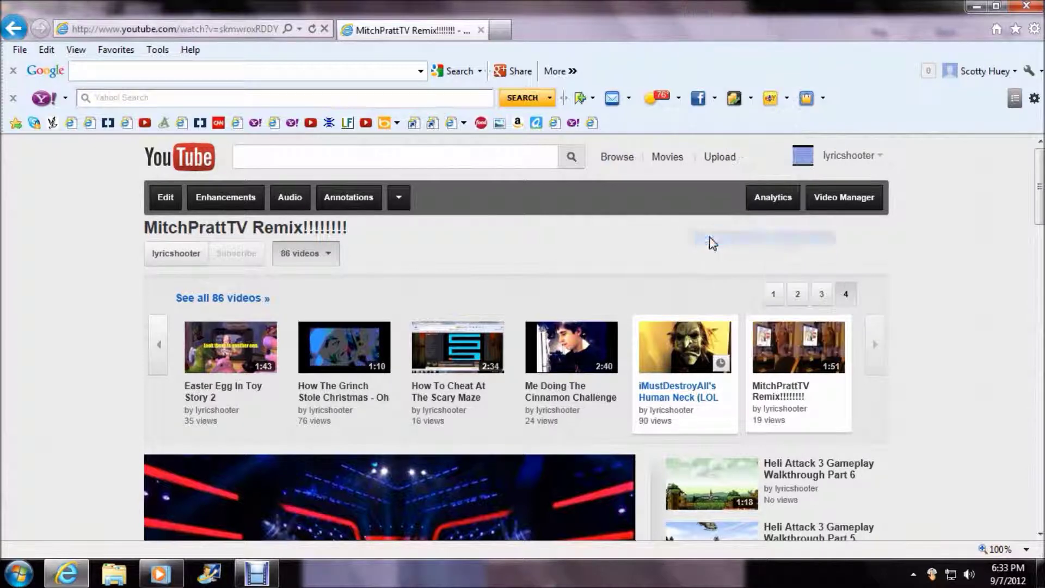
{"action": "right_click", "coordinate": [665, 369]}
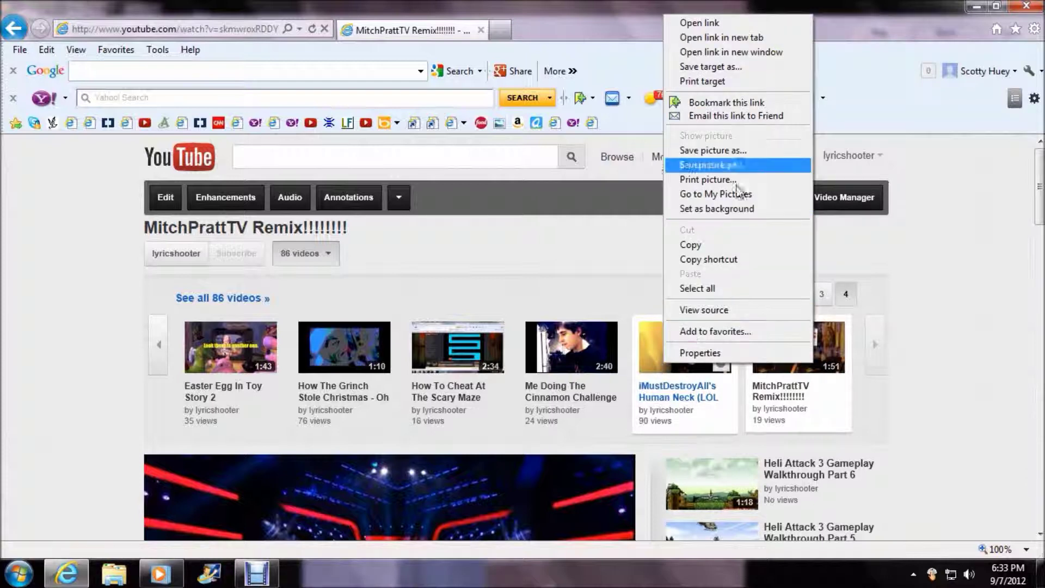
{"action": "left_click", "coordinate": [707, 147]}
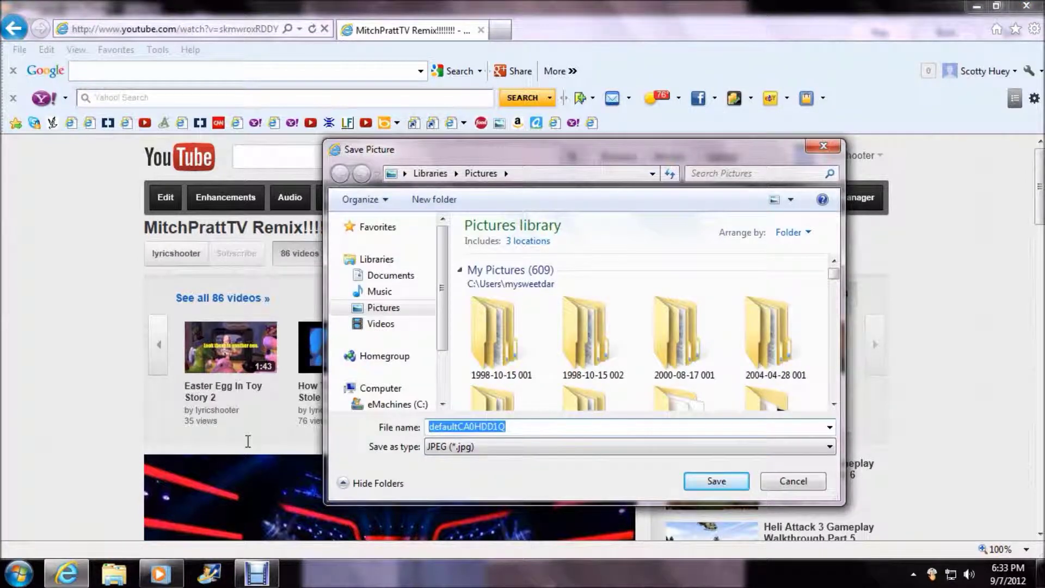
{"action": "type", "text": "imustdestroyall"}
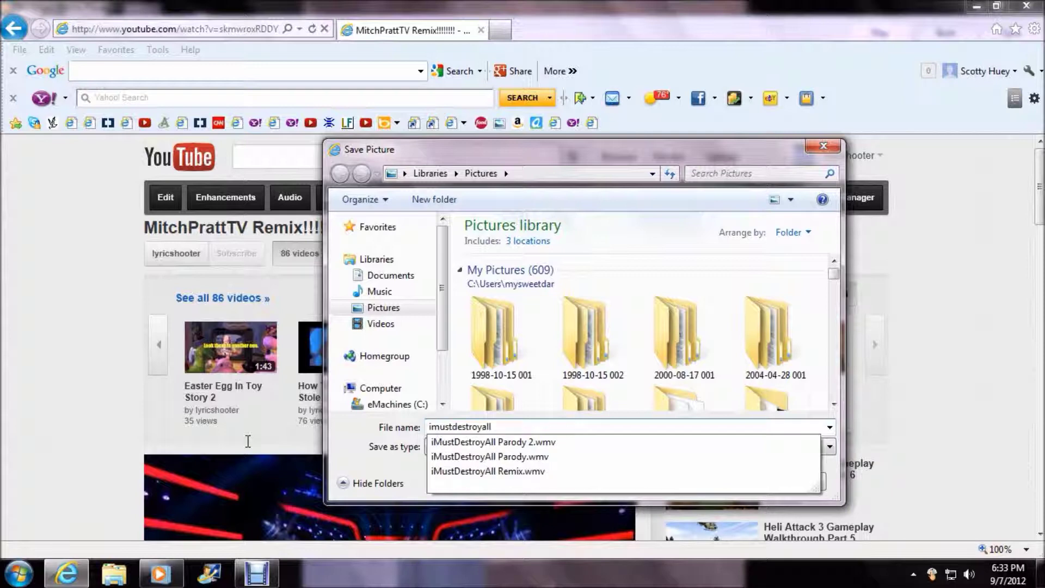
{"action": "left_click", "coordinate": [348, 455]}
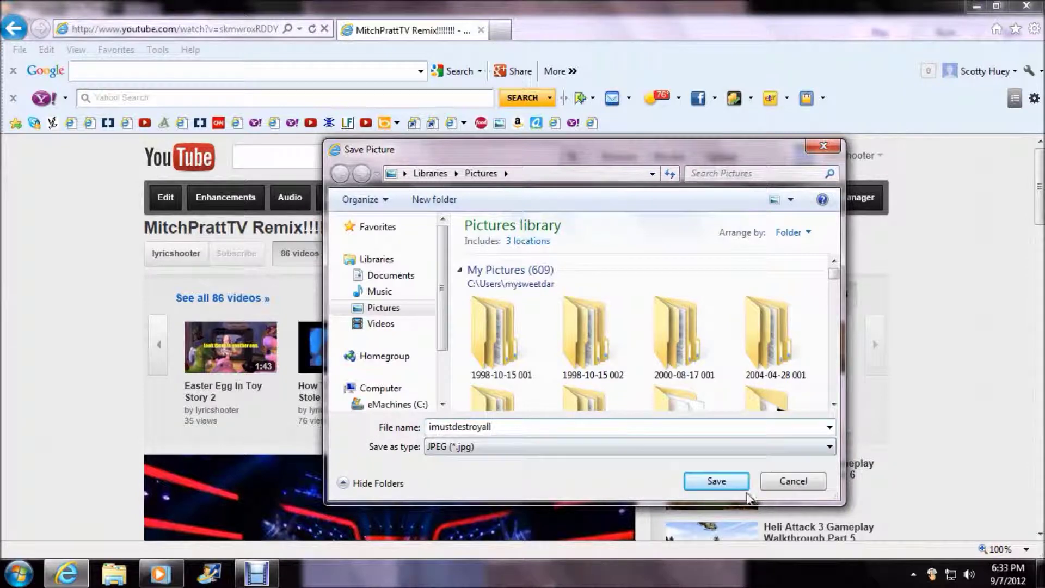
{"action": "left_click", "coordinate": [725, 484]}
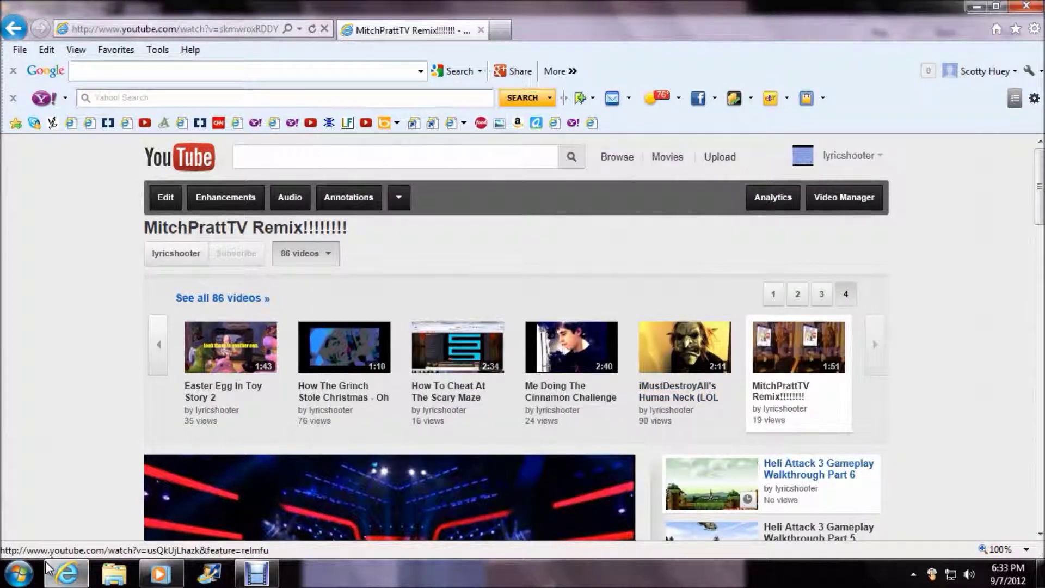
{"action": "left_click", "coordinate": [20, 573]}
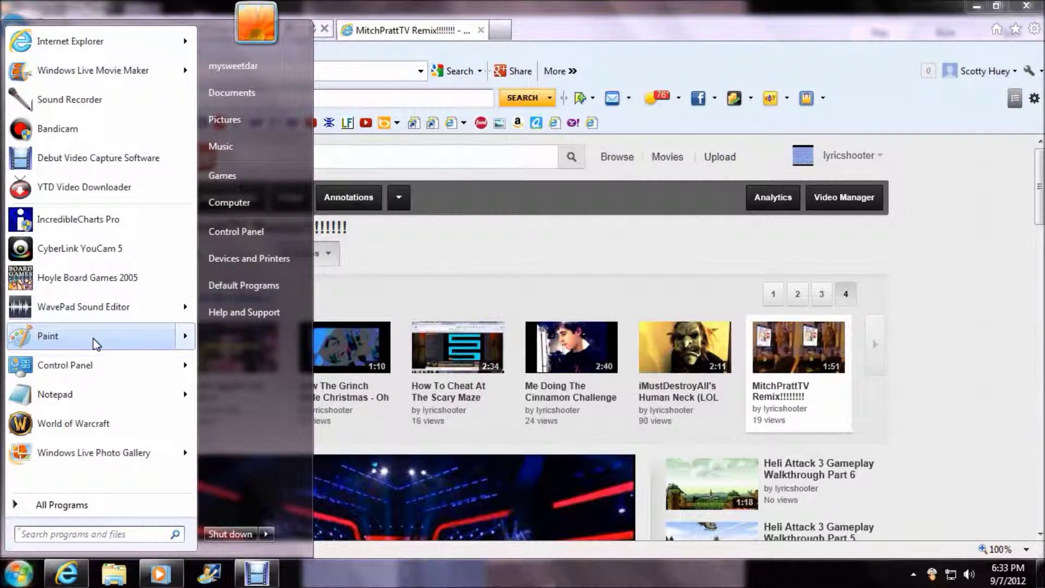
Step: Launch Paint from the Start menu and bring up Save As
{"action": "key", "text": "Escape"}
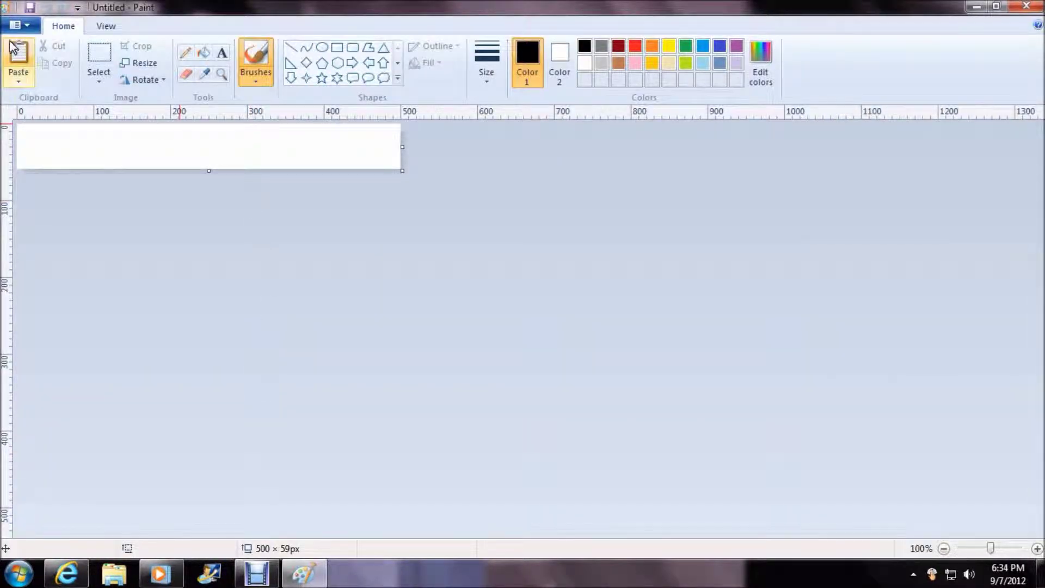
{"action": "key", "text": "alt+f"}
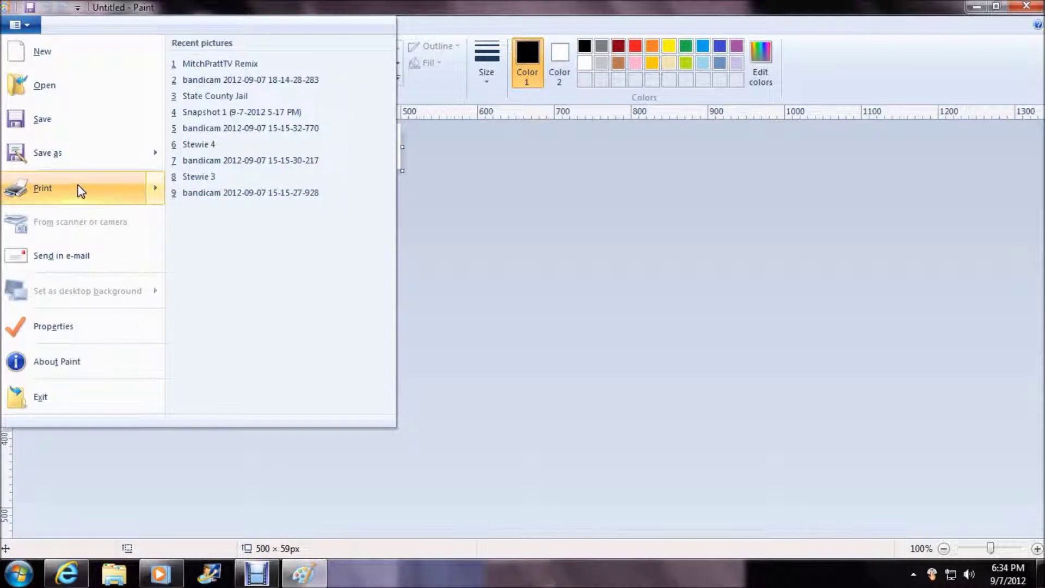
{"action": "mouse_move", "coordinate": [72, 168]}
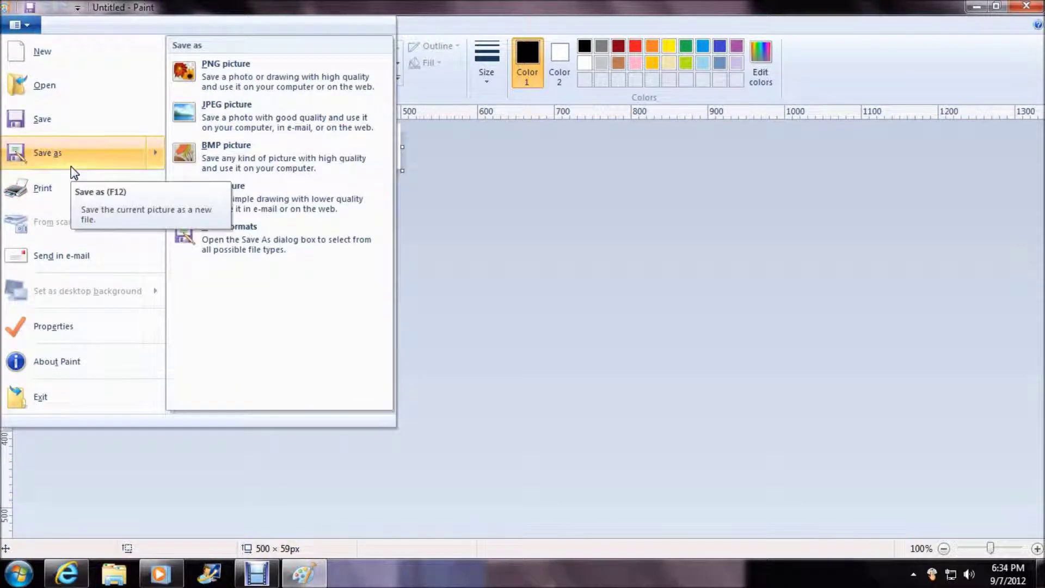
{"action": "left_click", "coordinate": [71, 168]}
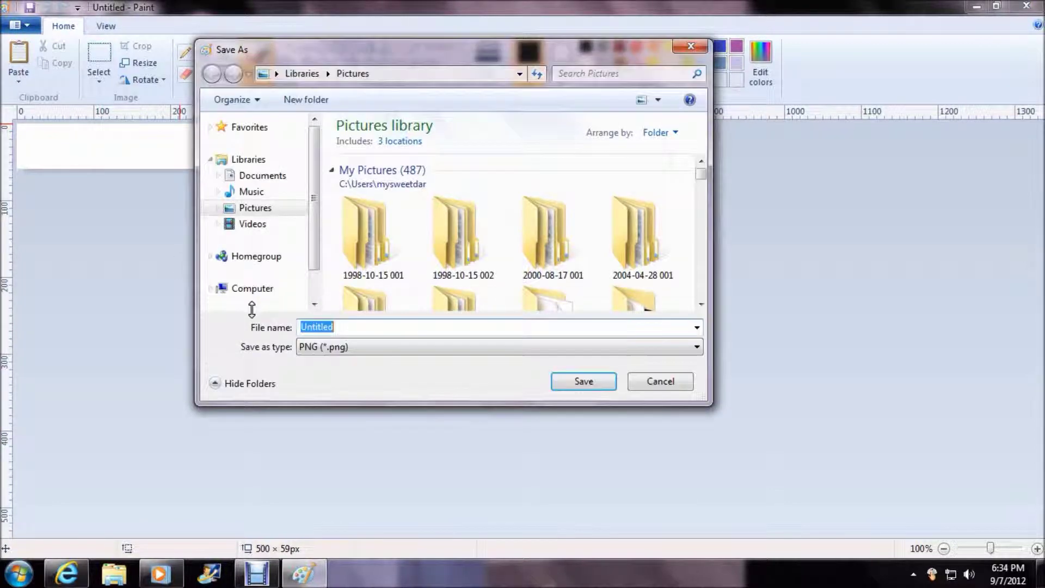
Step: Pick imustdestroyall.jpg as the name, decline replacing it, and cancel the save
{"action": "type", "text": "imust"}
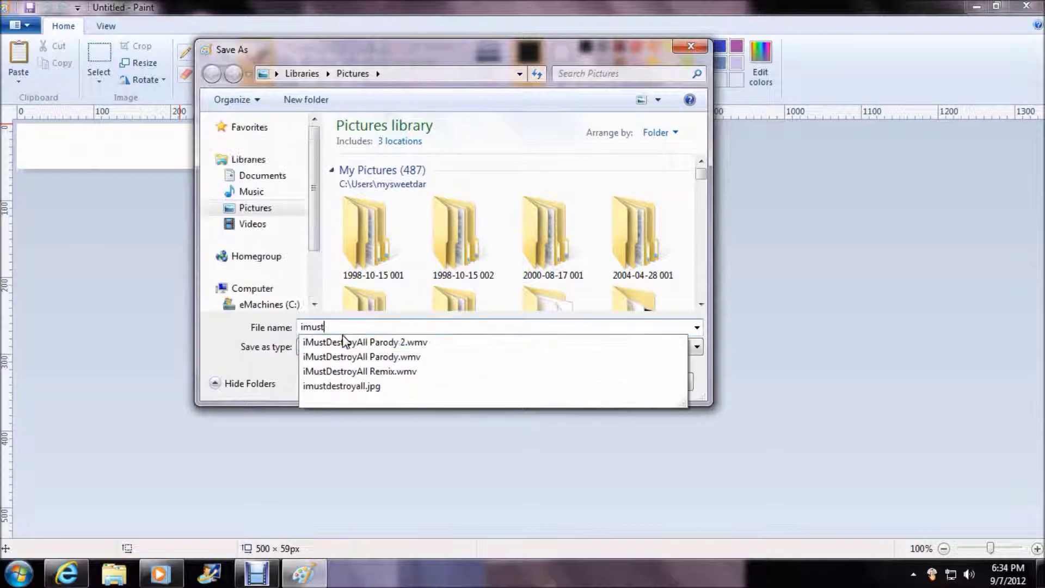
{"action": "left_click", "coordinate": [339, 386]}
{"action": "left_click", "coordinate": [337, 390]}
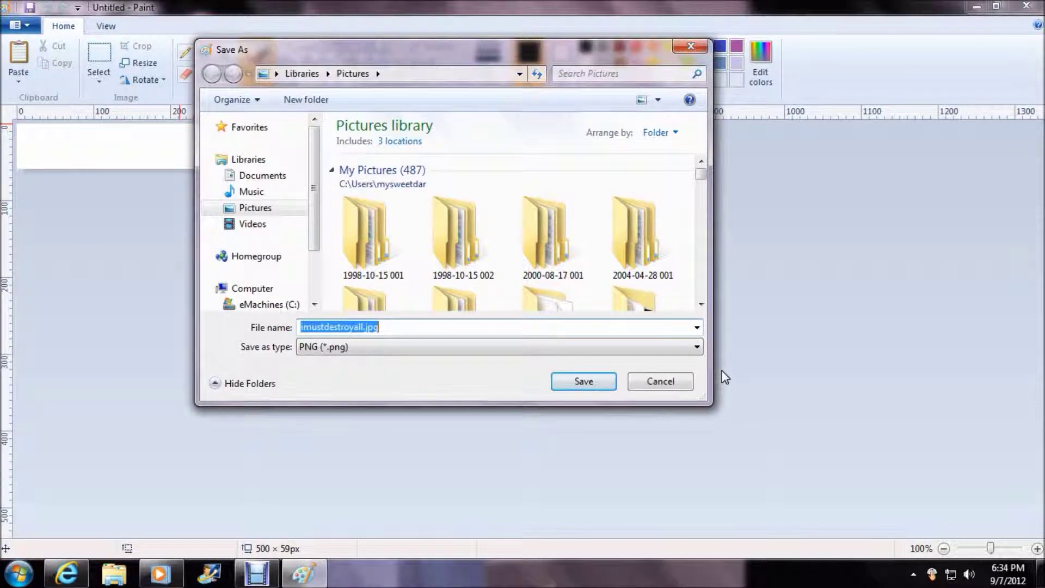
{"action": "left_click", "coordinate": [560, 383]}
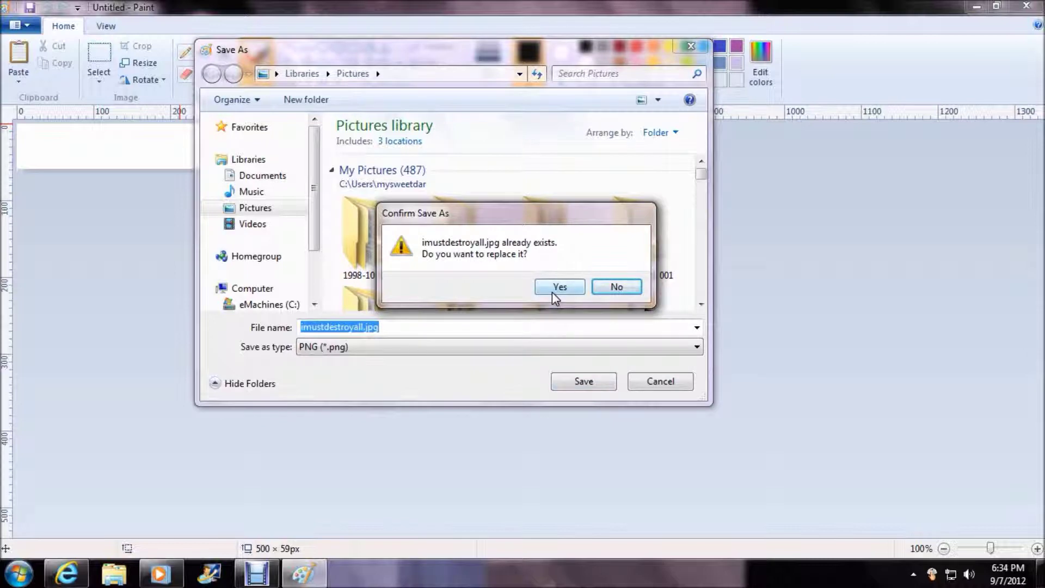
{"action": "left_click", "coordinate": [617, 293]}
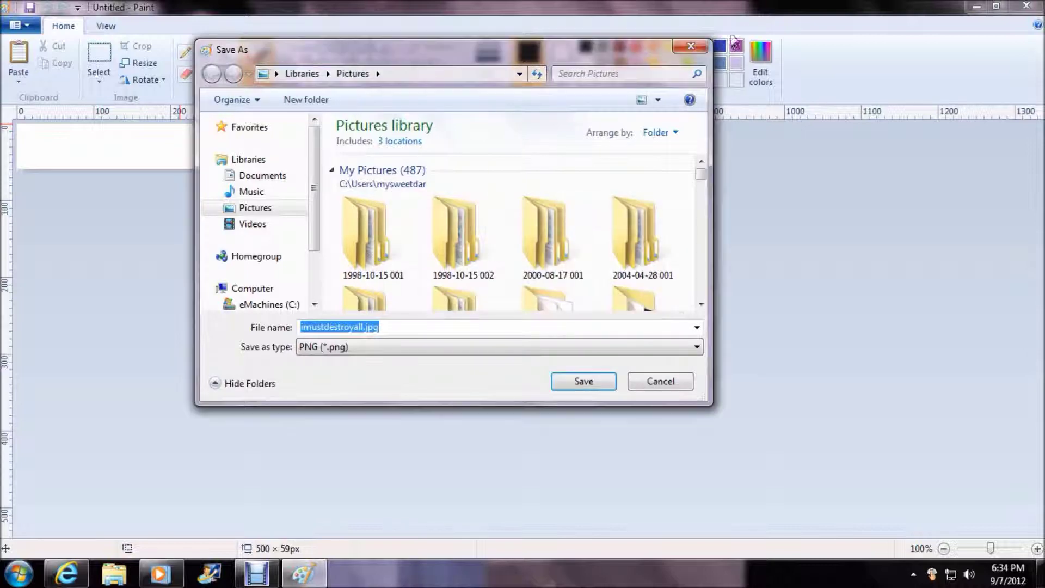
{"action": "left_click", "coordinate": [690, 45]}
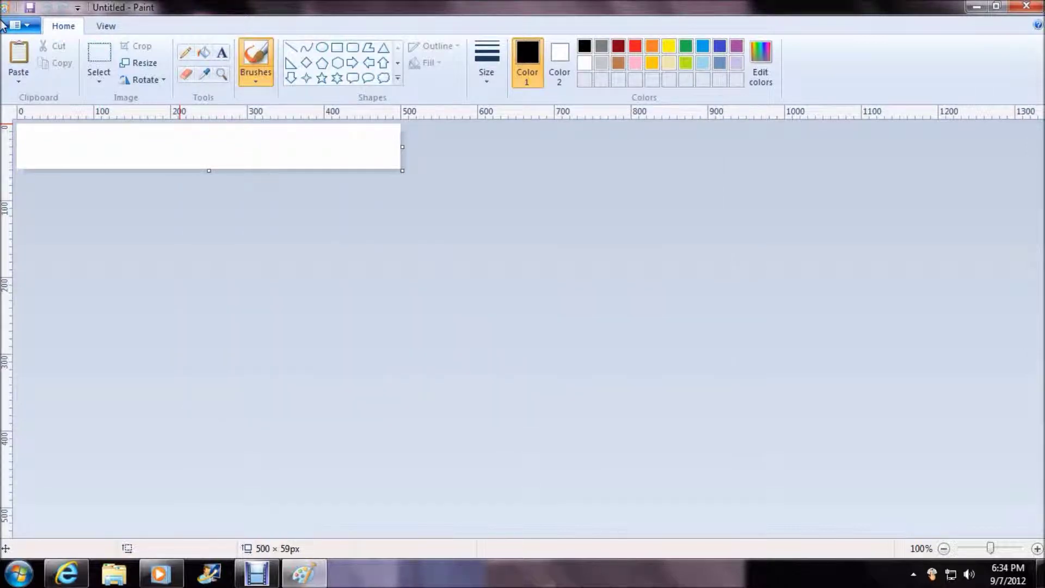
{"action": "left_click", "coordinate": [19, 25]}
Step: Open imustdestroyall.jpg, undo a stray brush mark, and zoom in to 500%
{"action": "left_click", "coordinate": [761, 278]}
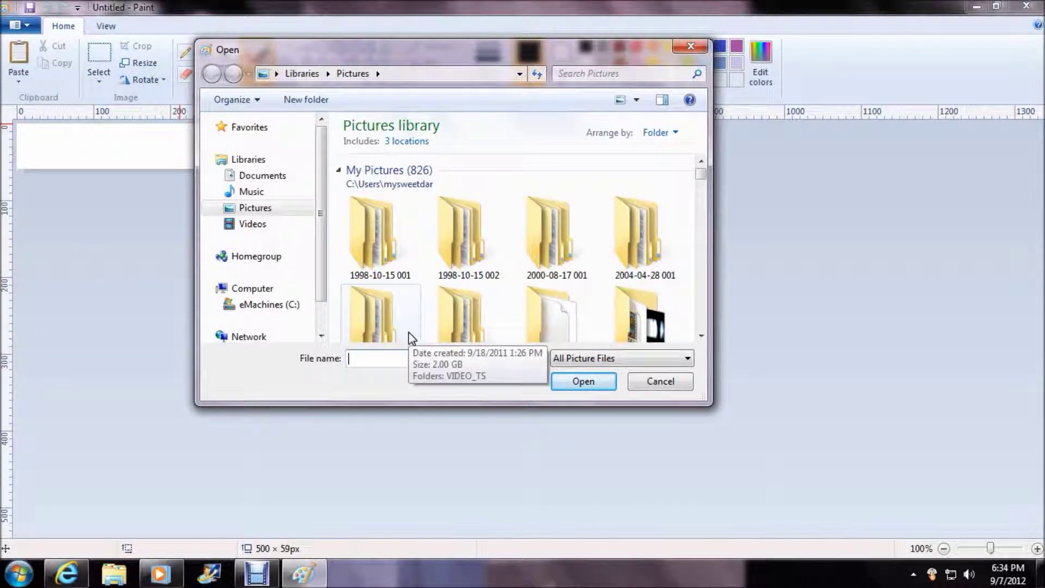
{"action": "type", "text": "imust"}
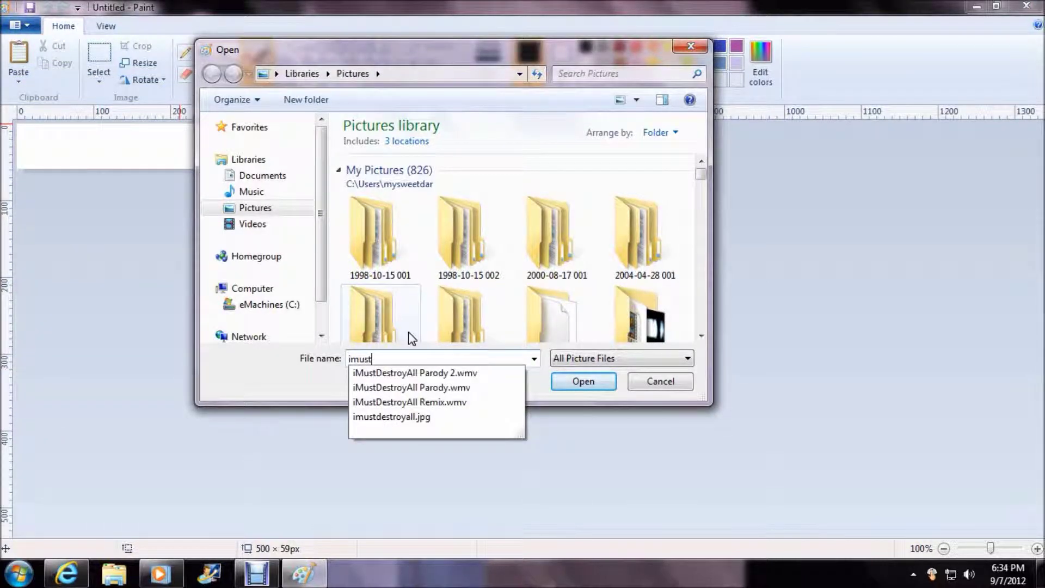
{"action": "left_click", "coordinate": [416, 416]}
{"action": "left_click", "coordinate": [577, 381]}
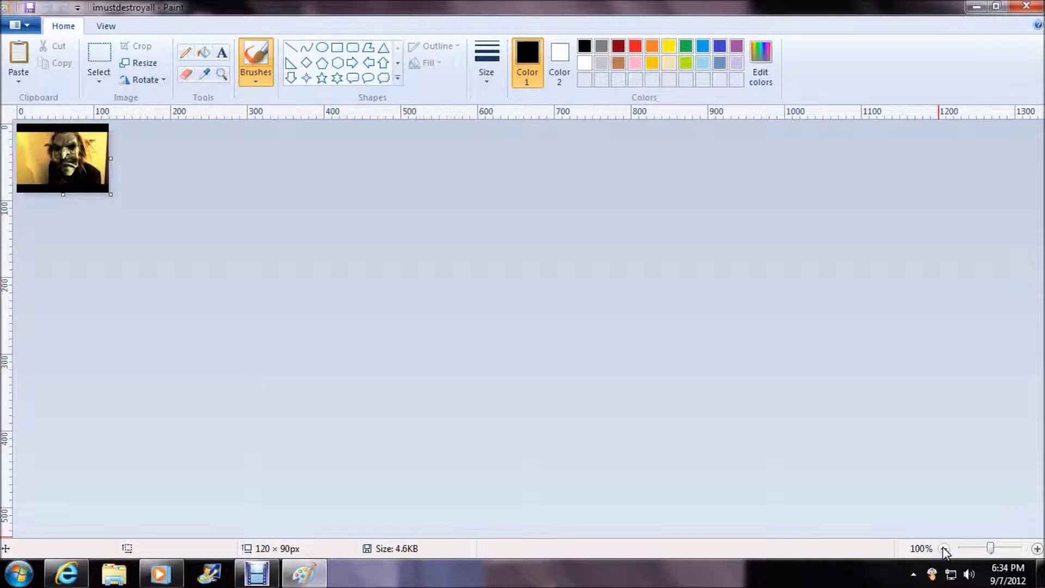
{"action": "left_click", "coordinate": [72, 189]}
{"action": "left_click", "coordinate": [47, 7]}
{"action": "left_click", "coordinate": [1037, 549]}
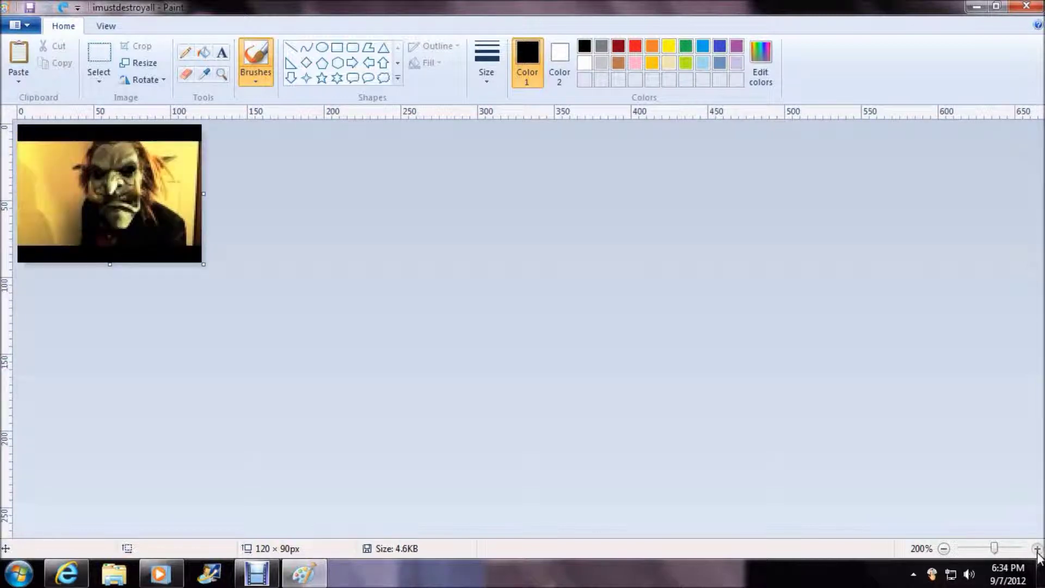
{"action": "left_click", "coordinate": [1037, 548]}
{"action": "left_click", "coordinate": [1036, 549]}
{"action": "left_click", "coordinate": [1037, 548]}
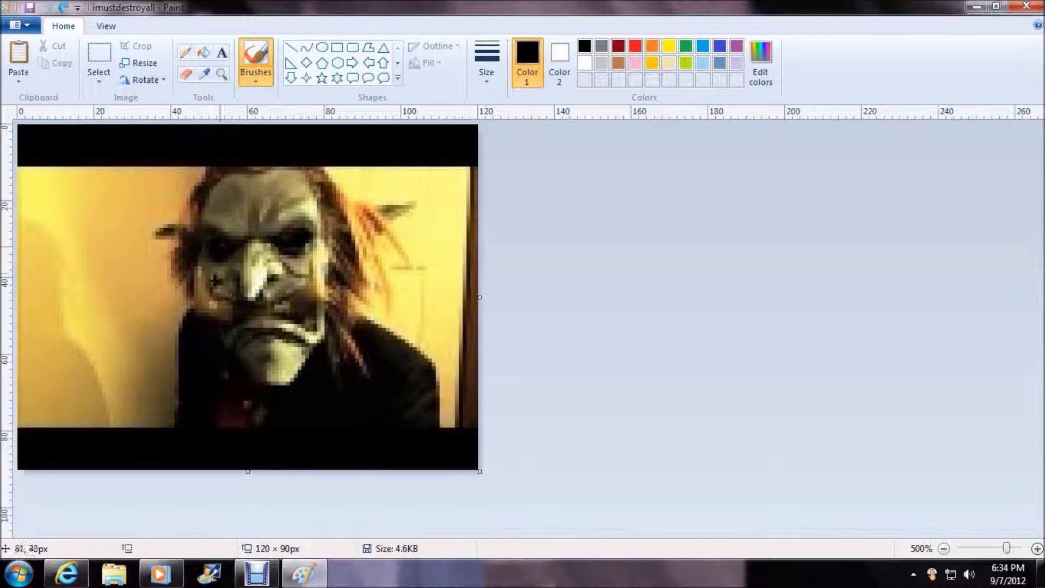
Step: Brush red over the lower-left background and up the left side to the top
{"action": "left_click", "coordinate": [634, 47]}
{"action": "mouse_move", "coordinate": [7, 380]}
{"action": "left_mouse_down"}
{"action": "mouse_move", "coordinate": [21, 457]}
{"action": "mouse_move", "coordinate": [109, 435]}
{"action": "mouse_move", "coordinate": [158, 400]}
{"action": "mouse_move", "coordinate": [177, 349]}
{"action": "left_mouse_up"}
{"action": "left_click", "coordinate": [203, 52]}
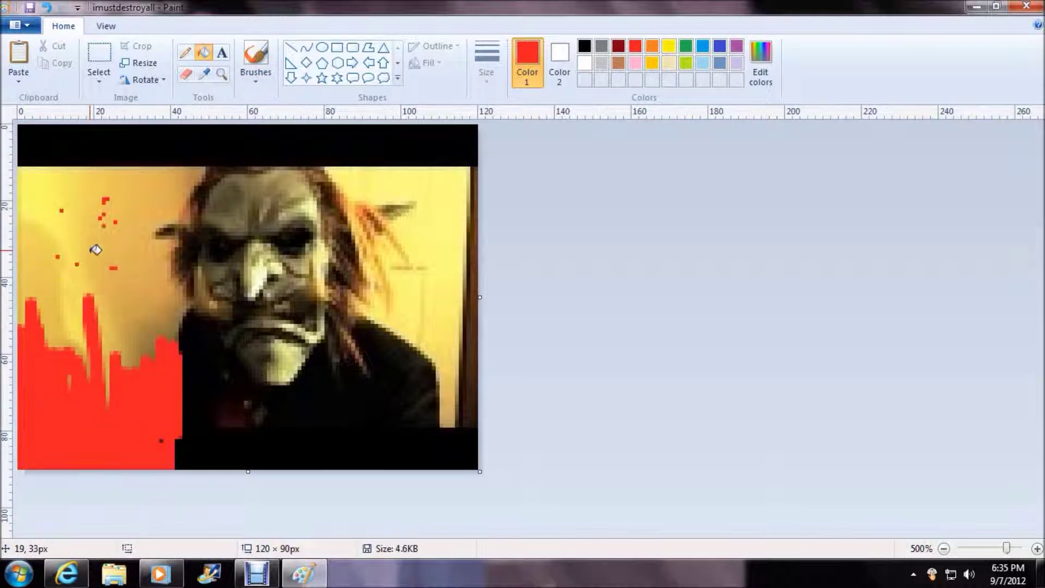
{"action": "left_click", "coordinate": [255, 60]}
{"action": "mouse_move", "coordinate": [109, 229]}
{"action": "left_mouse_down"}
{"action": "mouse_move", "coordinate": [87, 305]}
{"action": "mouse_move", "coordinate": [49, 180]}
{"action": "mouse_move", "coordinate": [59, 131]}
{"action": "mouse_move", "coordinate": [60, 325]}
{"action": "mouse_move", "coordinate": [176, 175]}
{"action": "mouse_move", "coordinate": [129, 351]}
{"action": "mouse_move", "coordinate": [139, 250]}
{"action": "mouse_move", "coordinate": [185, 196]}
{"action": "mouse_move", "coordinate": [163, 142]}
{"action": "mouse_move", "coordinate": [406, 124]}
{"action": "mouse_move", "coordinate": [471, 167]}
{"action": "mouse_move", "coordinate": [406, 136]}
{"action": "mouse_move", "coordinate": [344, 182]}
{"action": "mouse_move", "coordinate": [419, 188]}
{"action": "mouse_move", "coordinate": [447, 256]}
{"action": "mouse_move", "coordinate": [460, 463]}
{"action": "mouse_move", "coordinate": [440, 401]}
{"action": "mouse_move", "coordinate": [354, 304]}
{"action": "mouse_move", "coordinate": [422, 240]}
{"action": "mouse_move", "coordinate": [421, 274]}
{"action": "mouse_move", "coordinate": [372, 272]}
{"action": "left_mouse_up"}
{"action": "left_click", "coordinate": [221, 52]}
{"action": "left_click_drag", "start_coordinate": [49, 164], "coordinate": [476, 306]}
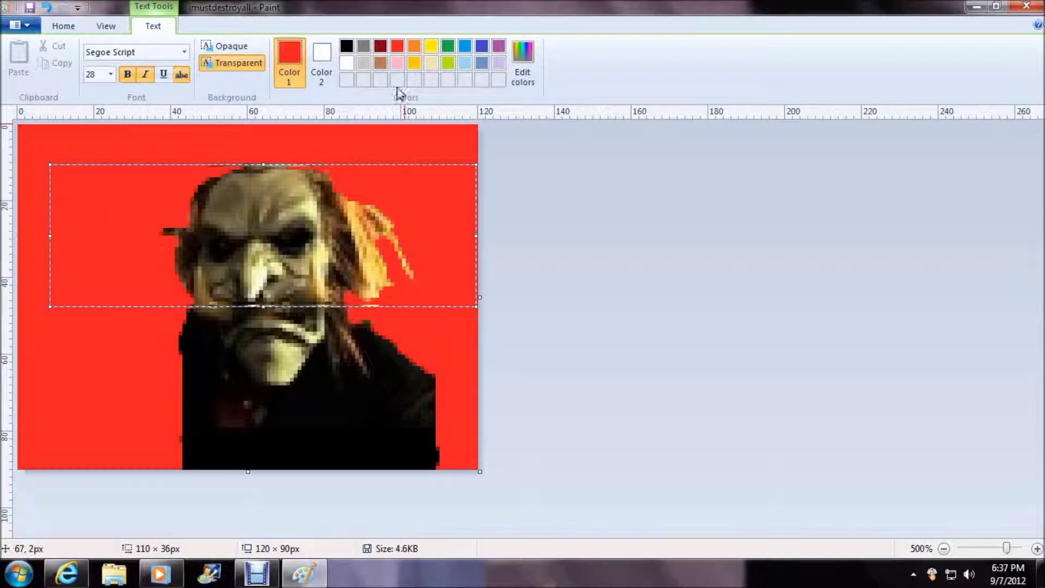
{"action": "left_click", "coordinate": [482, 46]}
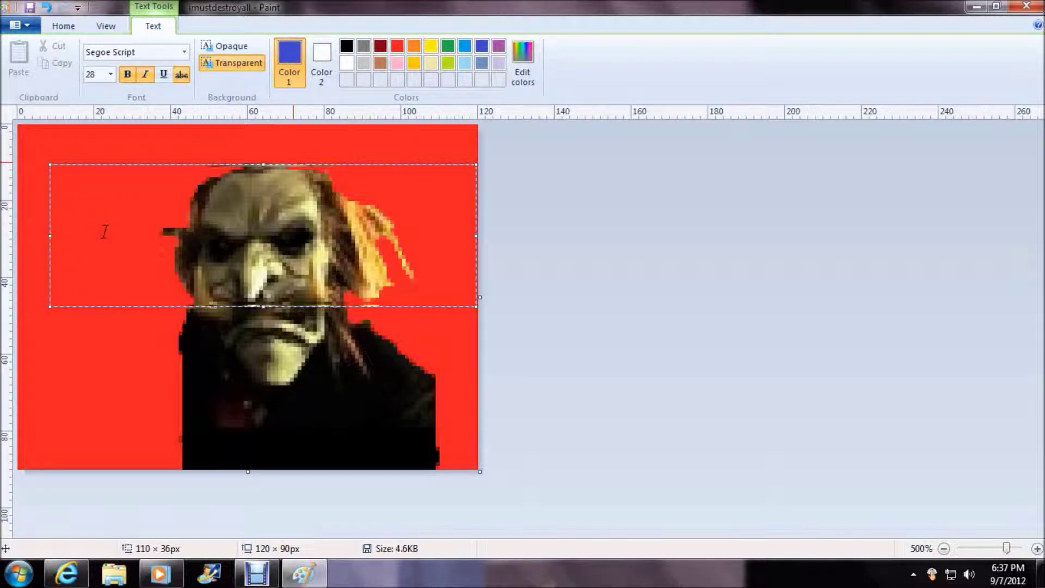
{"action": "type", "text": "I"}
{"action": "key", "text": "BackSpace"}
{"action": "key", "text": "ctrl+a"}
{"action": "left_click", "coordinate": [110, 74]}
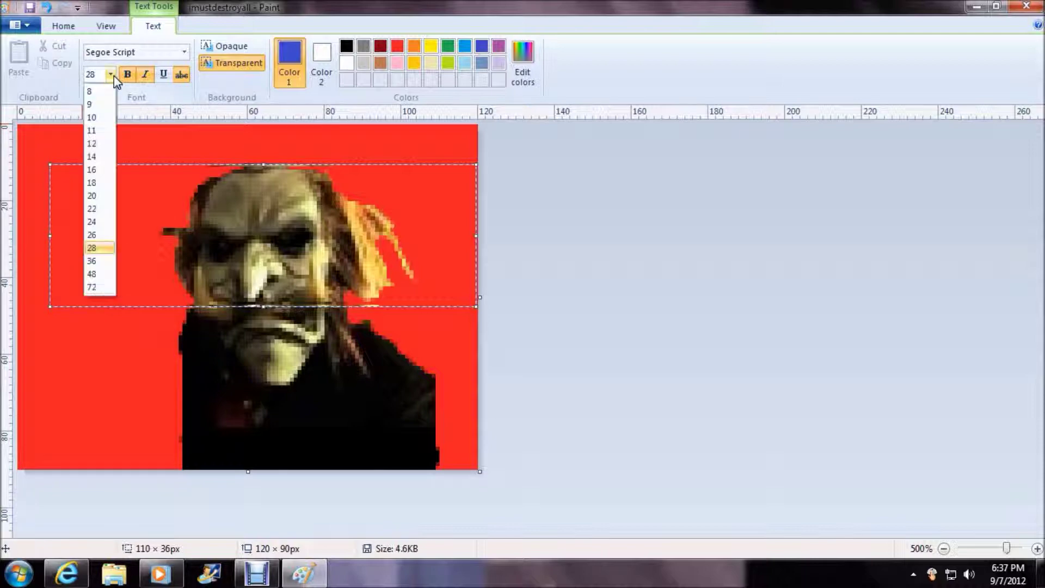
{"action": "left_click", "coordinate": [97, 196]}
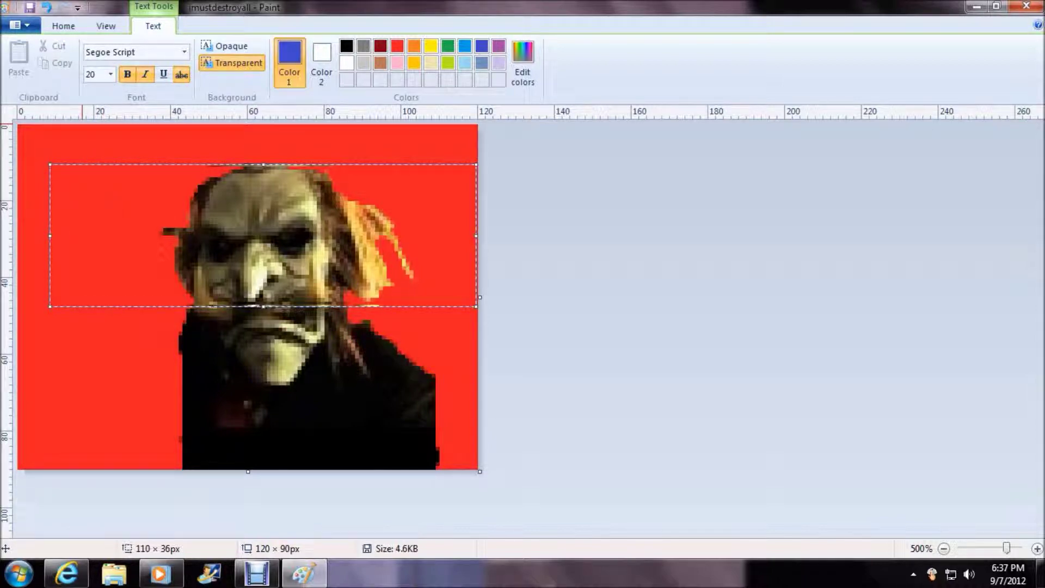
{"action": "type", "text": "4444"}
{"action": "key", "text": "BackSpace"}
{"action": "key", "text": "BackSpace"}
{"action": "key", "text": "BackSpace"}
{"action": "key", "text": "BackSpace"}
{"action": "type", "text": "4"}
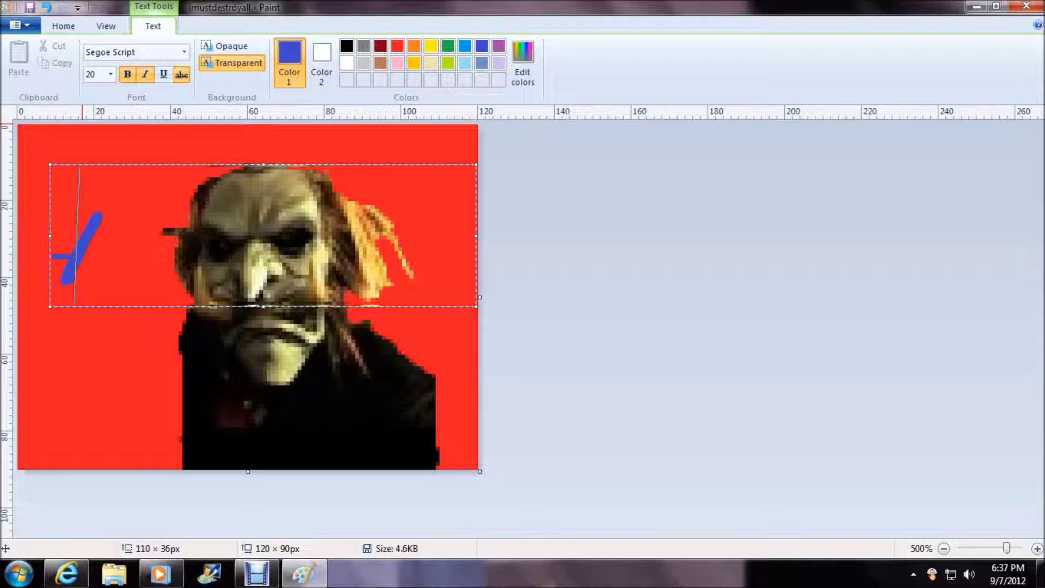
{"action": "type", "text": "mustd"}
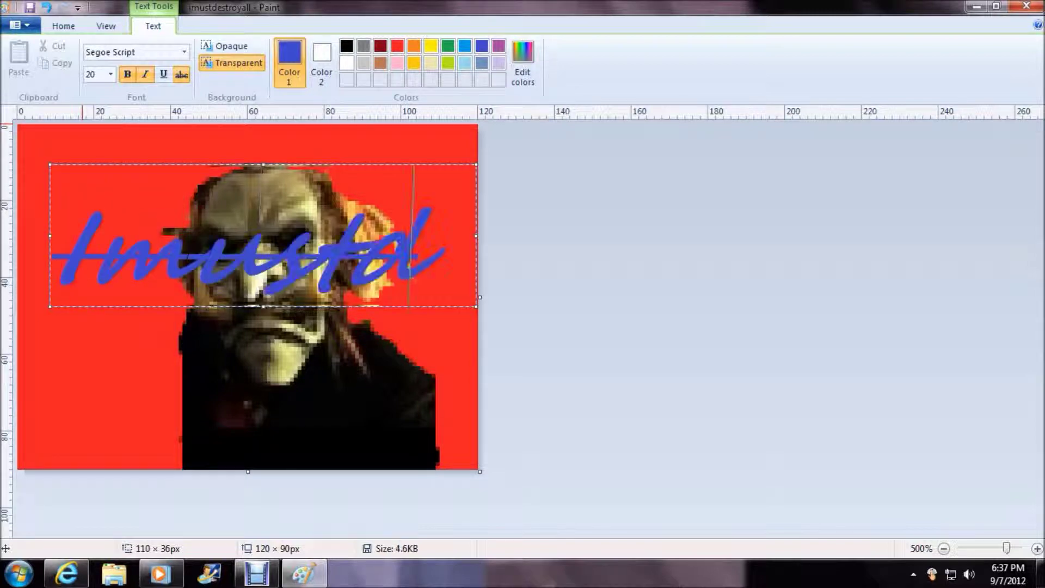
{"action": "key", "text": "BackSpace"}
{"action": "key", "text": "BackSpace"}
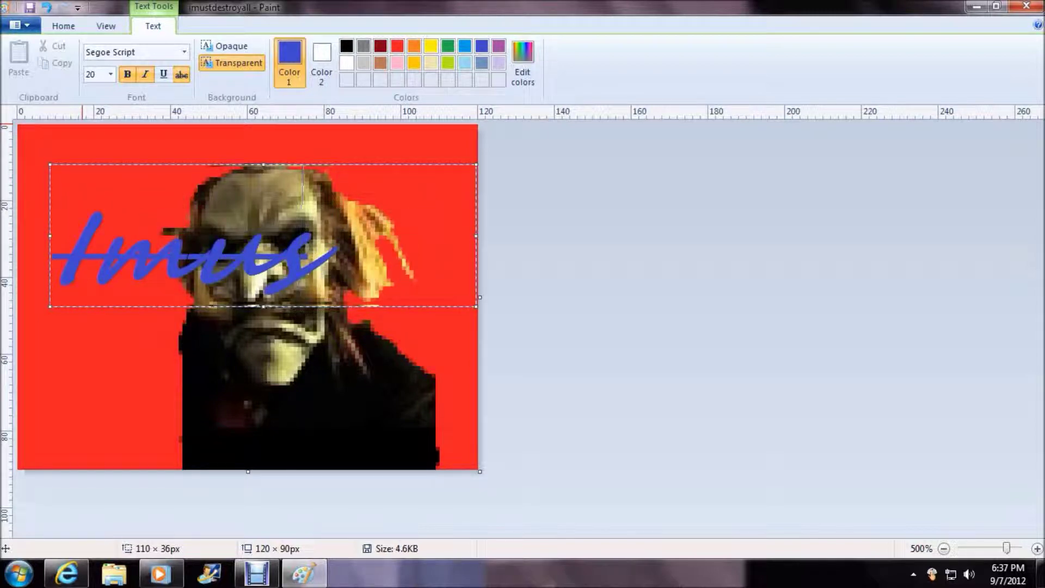
{"action": "key", "text": "BackSpace"}
{"action": "key", "text": "BackSpace"}
{"action": "key", "text": "BackSpace"}
{"action": "key", "text": "BackSpace"}
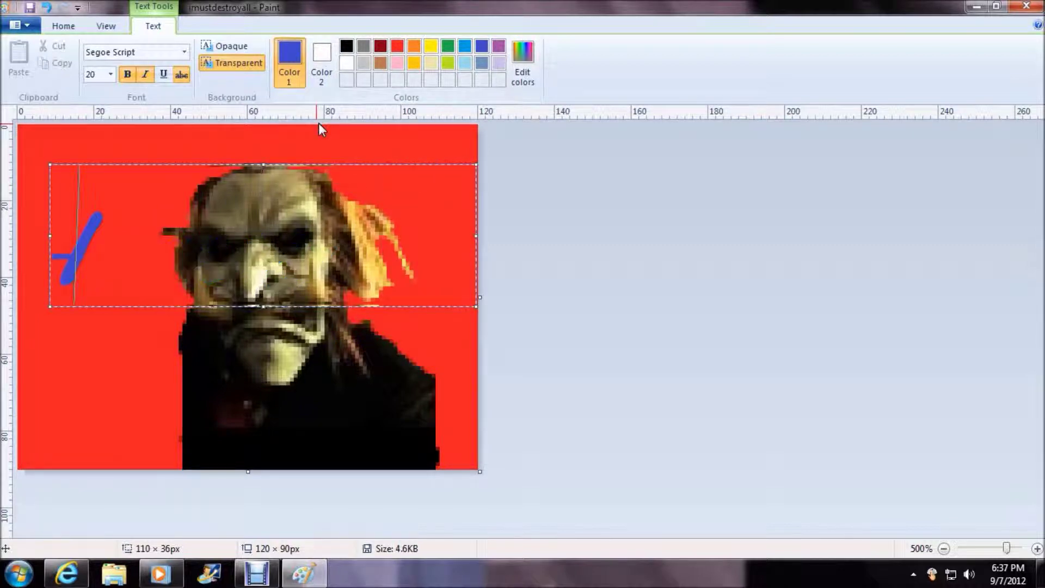
{"action": "left_click", "coordinate": [274, 309]}
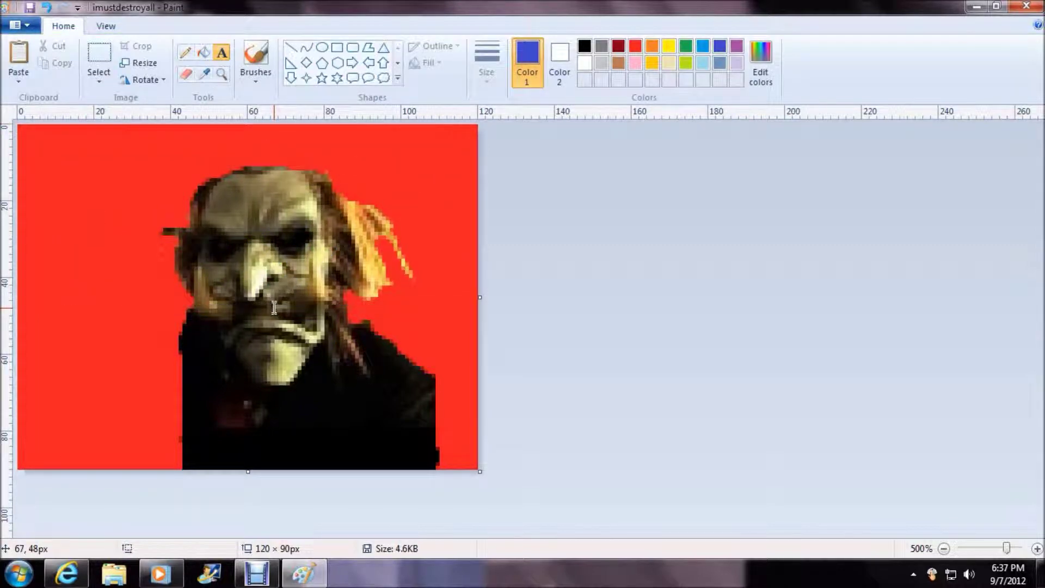
{"action": "left_click", "coordinate": [262, 265]}
{"action": "left_click_drag", "start_coordinate": [353, 213], "coordinate": [108, 254]}
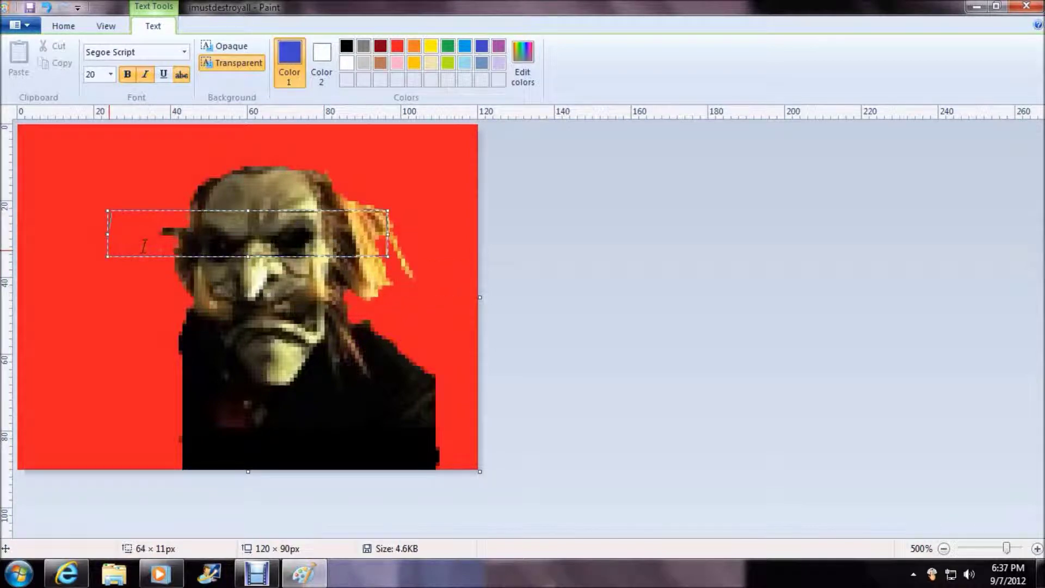
{"action": "type", "text": "I must"}
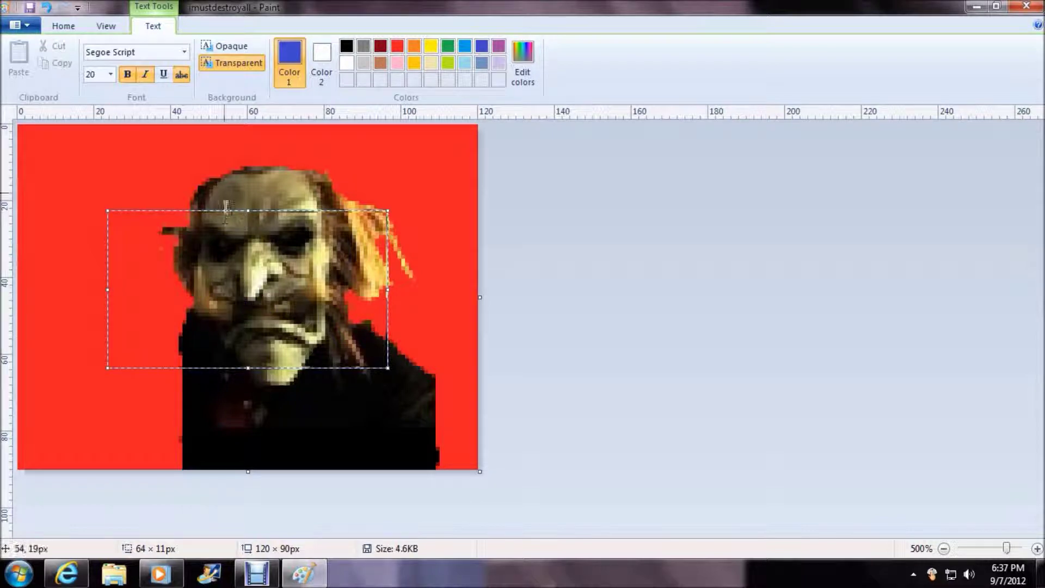
{"action": "left_click", "coordinate": [109, 74]}
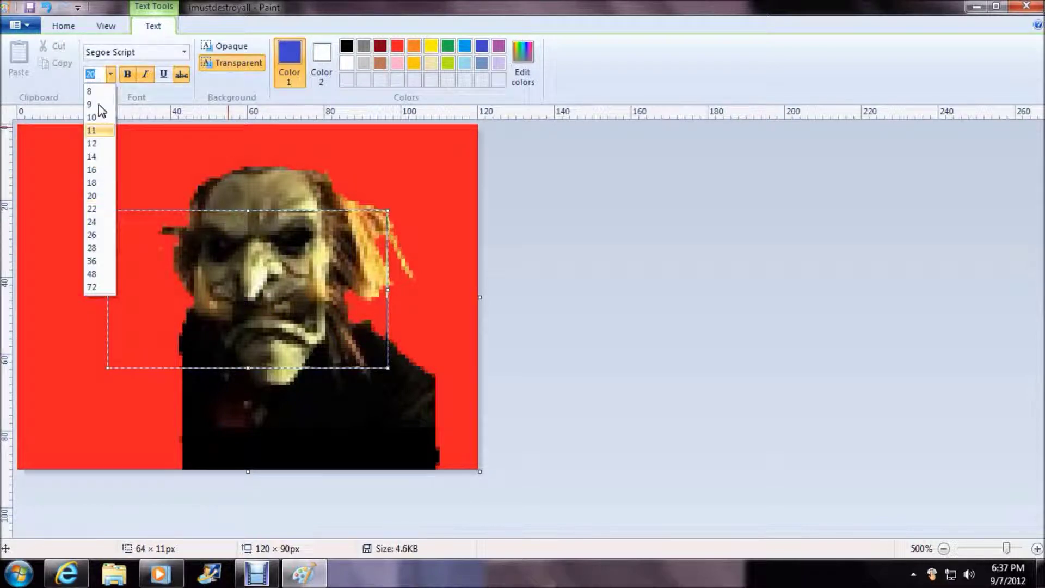
{"action": "left_click", "coordinate": [47, 228]}
{"action": "left_click", "coordinate": [438, 145]}
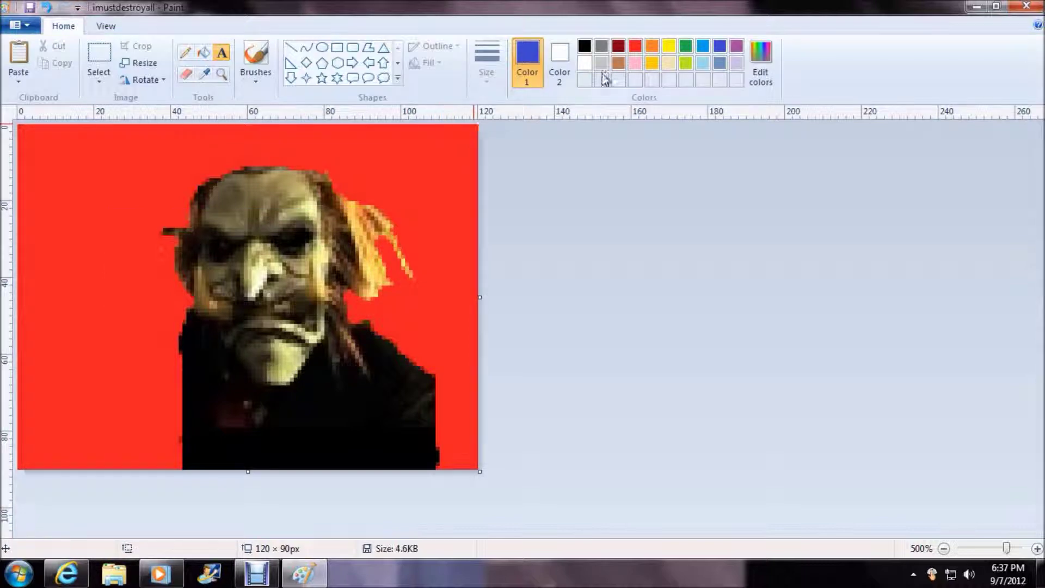
Step: Select the calligraphy brush, try blue 'iM' strokes, then undo them
{"action": "left_click", "coordinate": [322, 63]}
{"action": "left_click", "coordinate": [435, 46]}
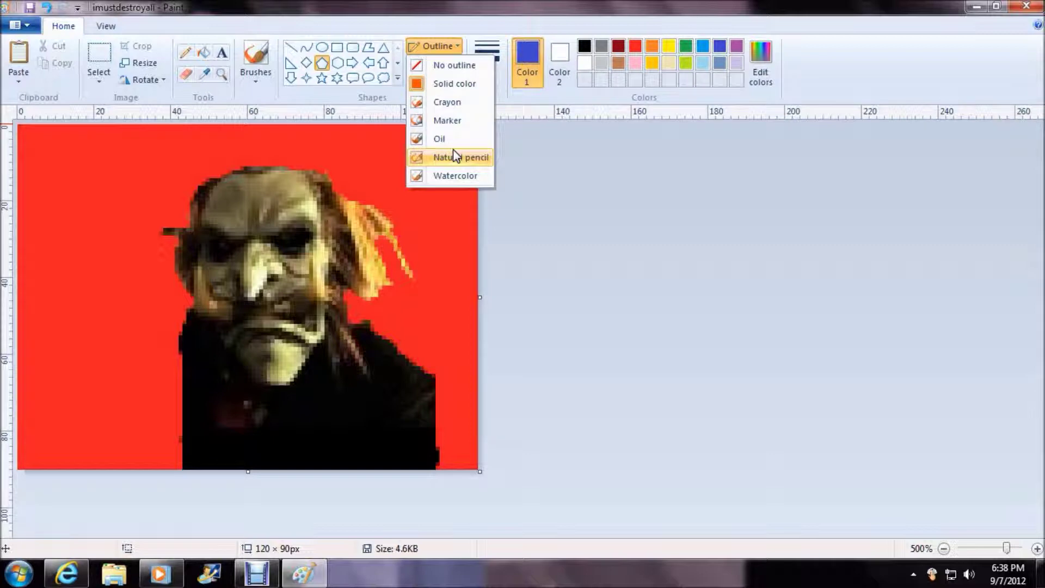
{"action": "left_click", "coordinate": [257, 74]}
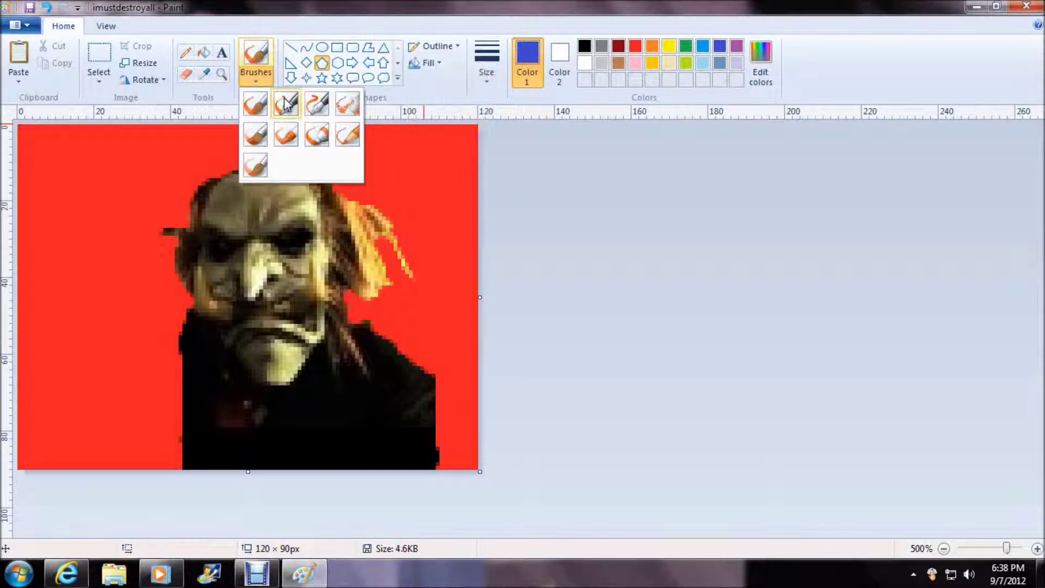
{"action": "left_click", "coordinate": [317, 104]}
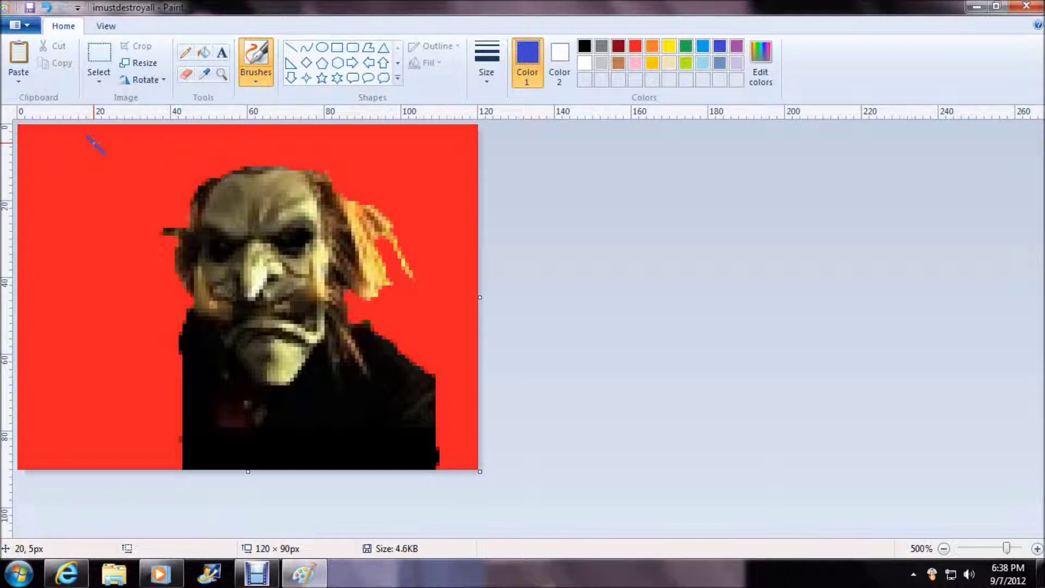
{"action": "left_click_drag", "start_coordinate": [92, 143], "coordinate": [96, 248]}
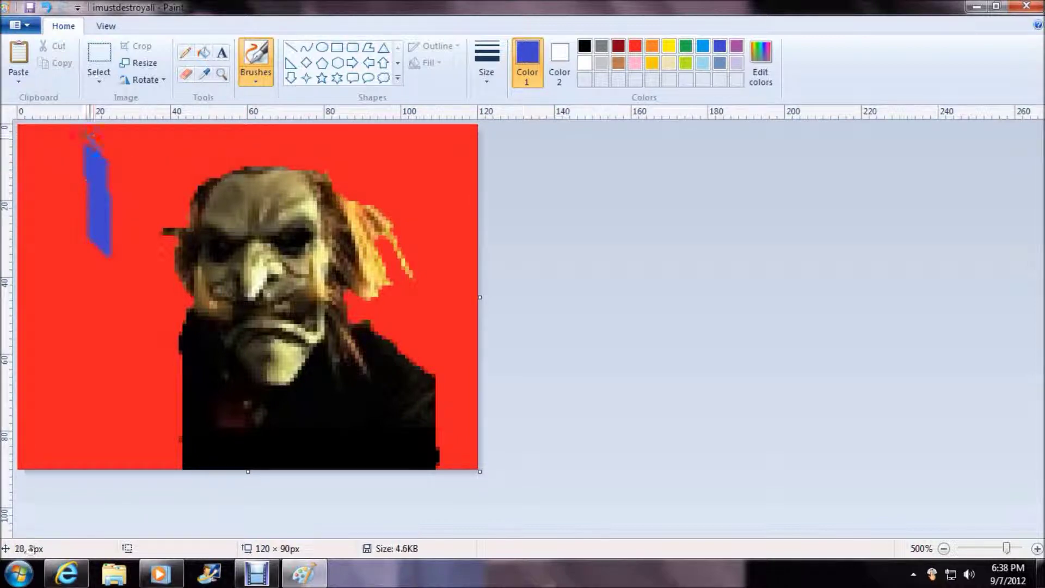
{"action": "left_click_drag", "start_coordinate": [87, 129], "coordinate": [101, 145]}
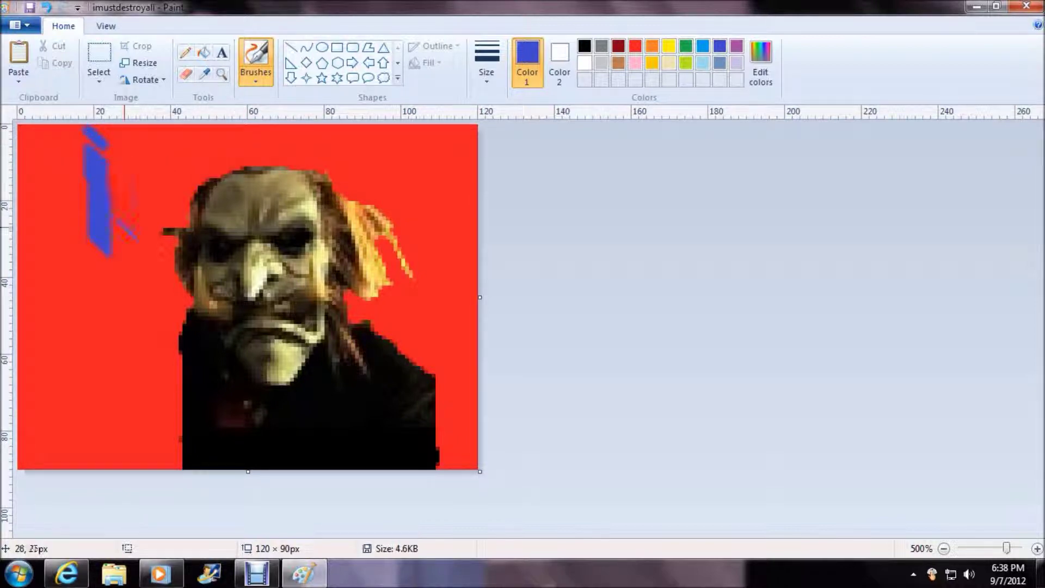
{"action": "mouse_move", "coordinate": [124, 246]}
{"action": "left_mouse_down"}
{"action": "mouse_move", "coordinate": [140, 159]}
{"action": "mouse_move", "coordinate": [156, 193]}
{"action": "mouse_move", "coordinate": [172, 160]}
{"action": "mouse_move", "coordinate": [200, 240]}
{"action": "left_mouse_up"}
{"action": "left_click", "coordinate": [47, 7]}
{"action": "left_click", "coordinate": [47, 7]}
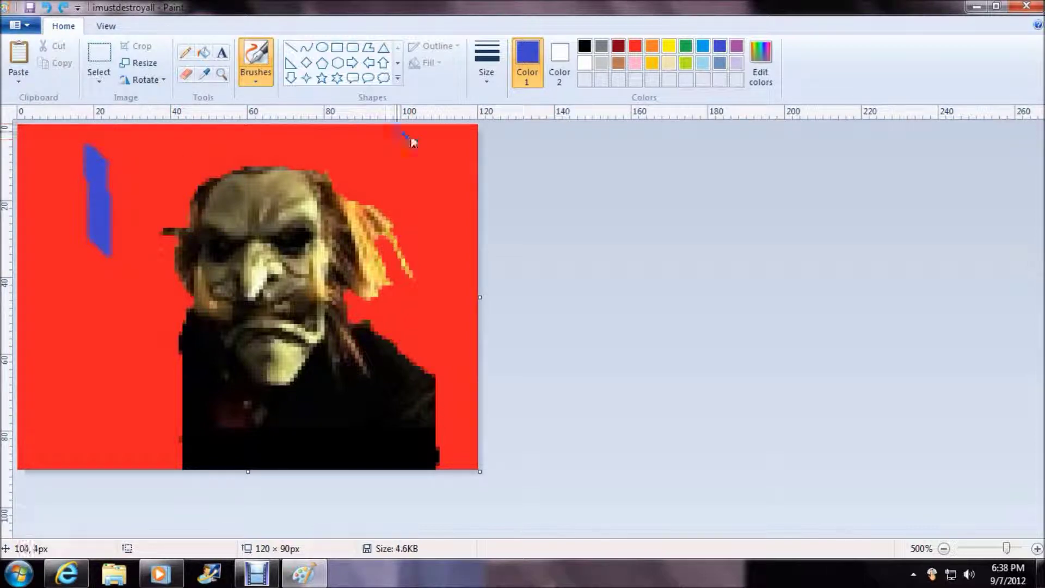
{"action": "left_click", "coordinate": [47, 7]}
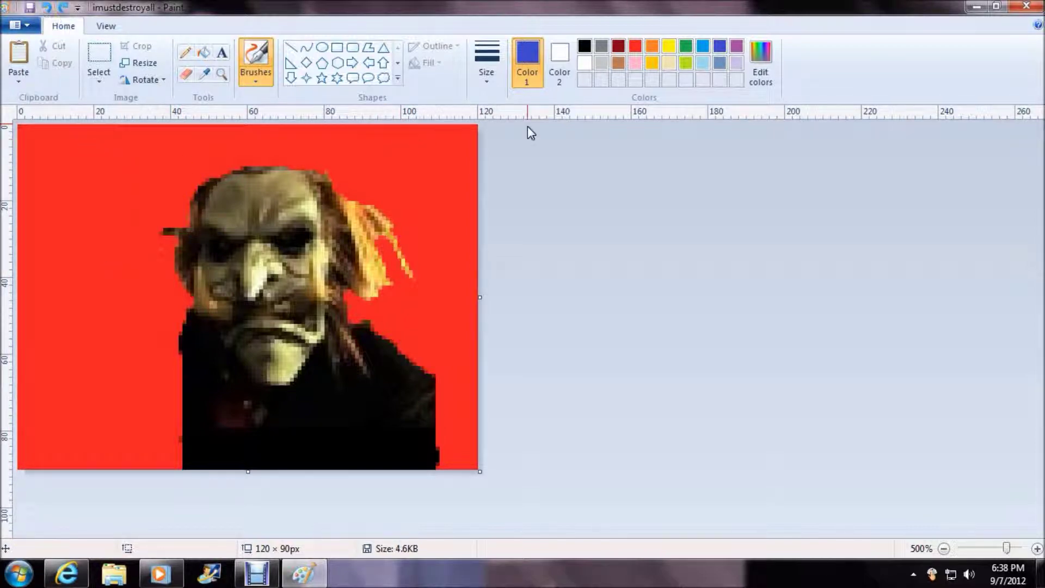
Step: Choose a new brush size and paint 'iMust' in blue at the top left
{"action": "left_click", "coordinate": [487, 63]}
{"action": "left_click", "coordinate": [496, 109]}
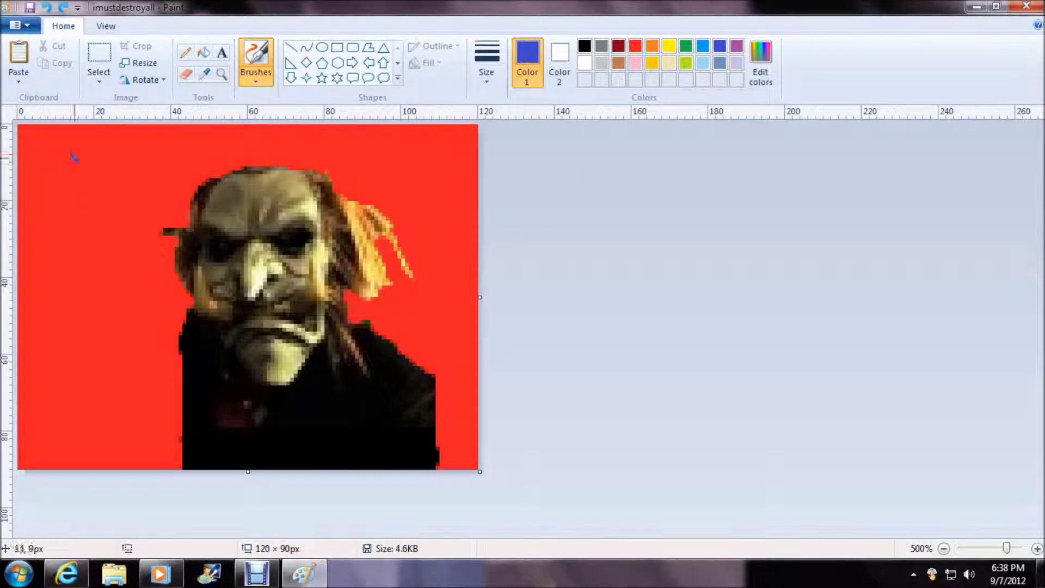
{"action": "left_click_drag", "start_coordinate": [71, 162], "coordinate": [80, 233]}
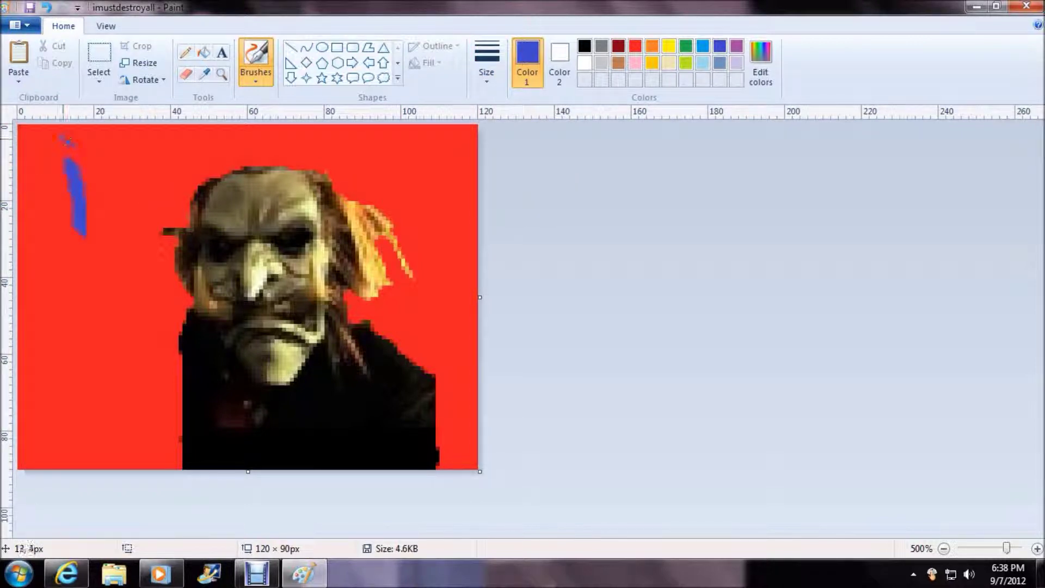
{"action": "mouse_move", "coordinate": [106, 224]}
{"action": "left_mouse_down"}
{"action": "mouse_move", "coordinate": [131, 134]}
{"action": "mouse_move", "coordinate": [158, 144]}
{"action": "mouse_move", "coordinate": [189, 235]}
{"action": "left_mouse_up"}
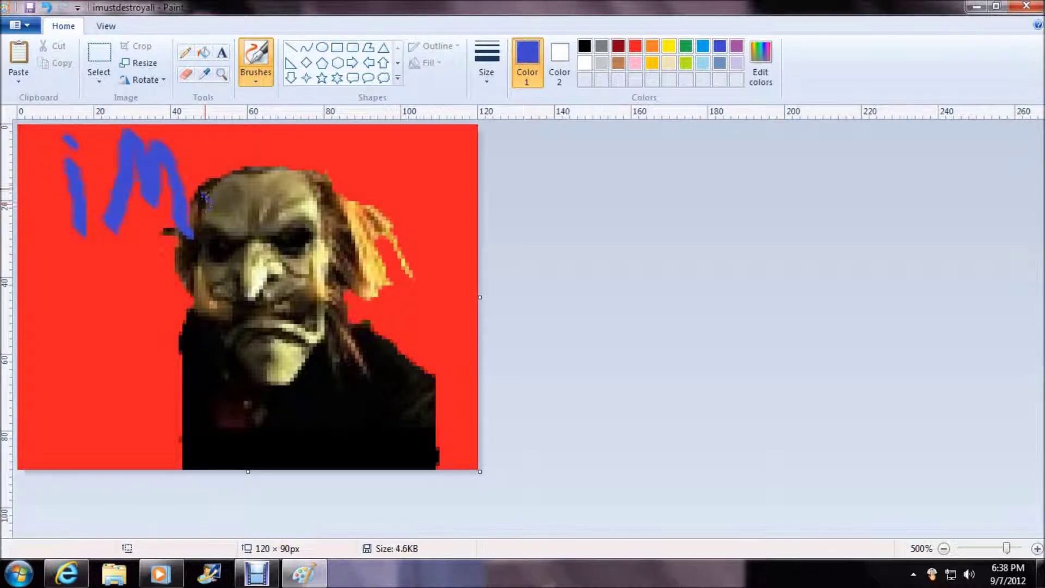
{"action": "mouse_move", "coordinate": [200, 183]}
{"action": "left_mouse_down"}
{"action": "mouse_move", "coordinate": [237, 185]}
{"action": "mouse_move", "coordinate": [237, 170]}
{"action": "mouse_move", "coordinate": [305, 234]}
{"action": "left_mouse_up"}
{"action": "mouse_move", "coordinate": [328, 159]}
{"action": "left_mouse_down"}
{"action": "mouse_move", "coordinate": [319, 221]}
{"action": "mouse_move", "coordinate": [321, 201]}
{"action": "mouse_move", "coordinate": [364, 223]}
{"action": "left_mouse_up"}
Step: Paint 'Destroy' in blue below 'iMust'
{"action": "mouse_move", "coordinate": [91, 260]}
{"action": "left_mouse_down"}
{"action": "mouse_move", "coordinate": [92, 308]}
{"action": "mouse_move", "coordinate": [148, 316]}
{"action": "mouse_move", "coordinate": [82, 308]}
{"action": "left_mouse_up"}
{"action": "mouse_move", "coordinate": [166, 289]}
{"action": "left_mouse_down"}
{"action": "mouse_move", "coordinate": [202, 281]}
{"action": "mouse_move", "coordinate": [168, 267]}
{"action": "mouse_move", "coordinate": [177, 307]}
{"action": "mouse_move", "coordinate": [209, 315]}
{"action": "left_mouse_up"}
{"action": "left_click_drag", "start_coordinate": [244, 266], "coordinate": [220, 278]}
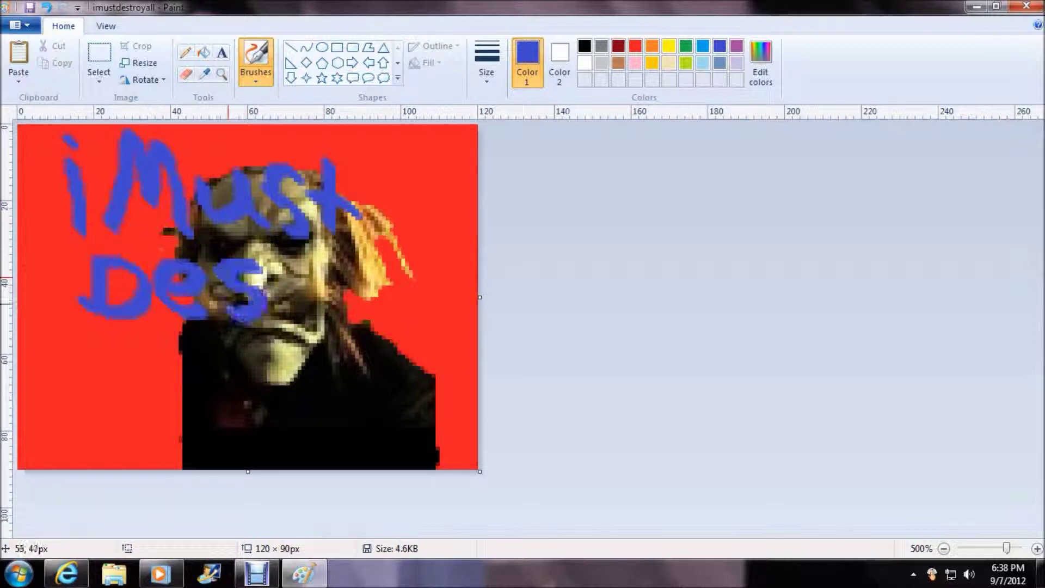
{"action": "left_click_drag", "start_coordinate": [275, 253], "coordinate": [285, 318]}
{"action": "mouse_move", "coordinate": [255, 279]}
{"action": "left_mouse_down"}
{"action": "mouse_move", "coordinate": [332, 297]}
{"action": "mouse_move", "coordinate": [324, 286]}
{"action": "mouse_move", "coordinate": [348, 276]}
{"action": "mouse_move", "coordinate": [383, 280]}
{"action": "left_mouse_up"}
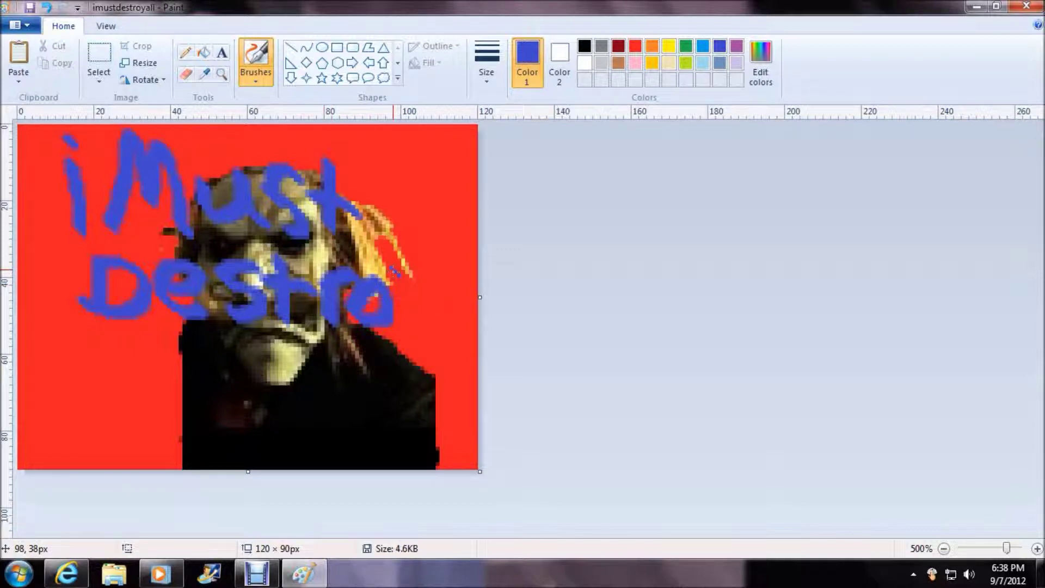
{"action": "left_click_drag", "start_coordinate": [407, 275], "coordinate": [422, 311]}
{"action": "left_click_drag", "start_coordinate": [448, 275], "coordinate": [405, 335]}
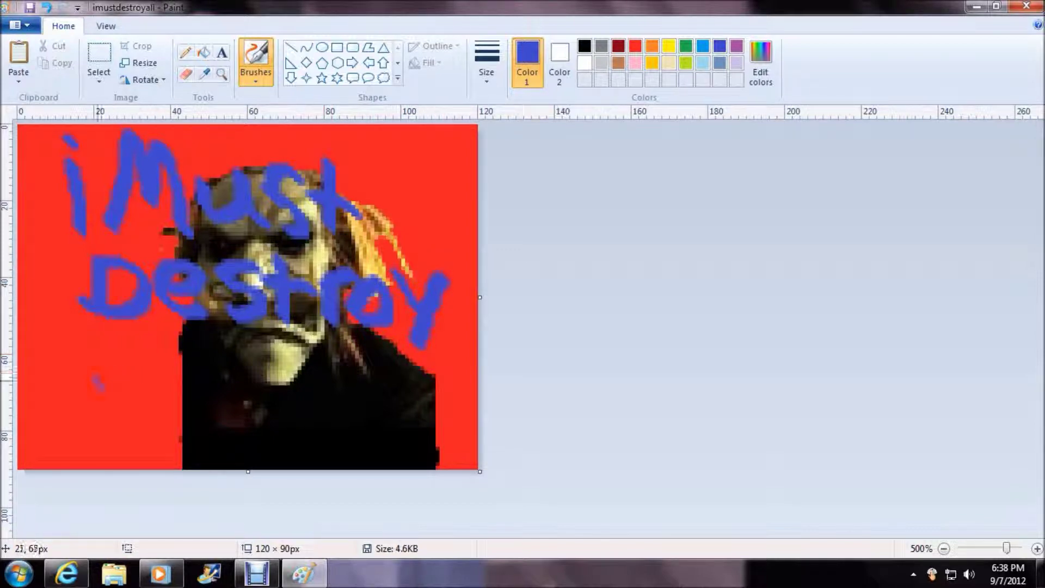
Step: Paint 'ALL' in blue beneath 'Destroy'
{"action": "mouse_move", "coordinate": [100, 385]}
{"action": "left_mouse_down"}
{"action": "mouse_move", "coordinate": [166, 389]}
{"action": "mouse_move", "coordinate": [179, 423]}
{"action": "left_mouse_up"}
{"action": "left_click_drag", "start_coordinate": [134, 373], "coordinate": [197, 388]}
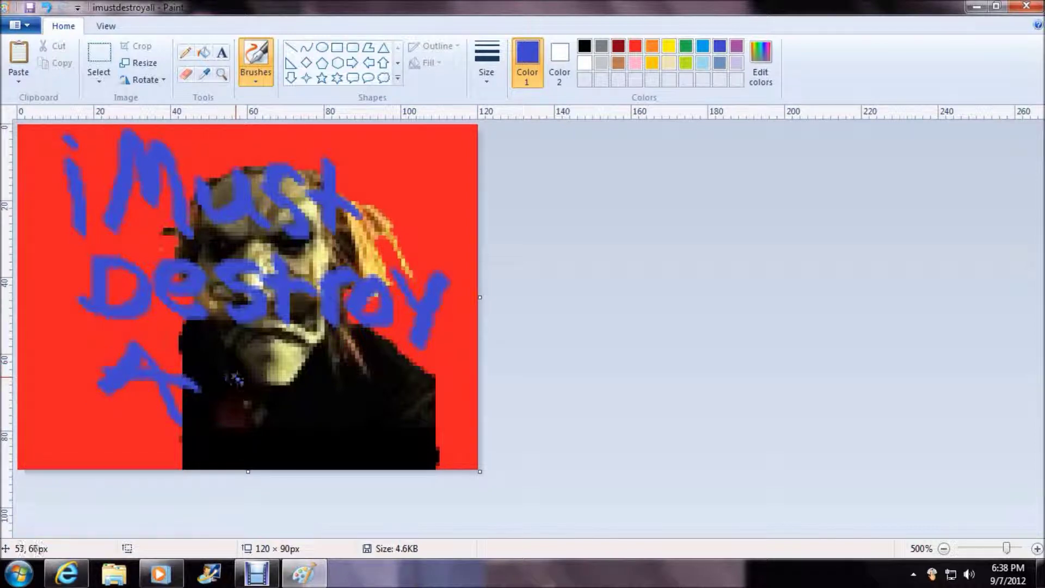
{"action": "mouse_move", "coordinate": [221, 350]}
{"action": "left_mouse_down"}
{"action": "mouse_move", "coordinate": [222, 424]}
{"action": "mouse_move", "coordinate": [275, 426]}
{"action": "left_mouse_up"}
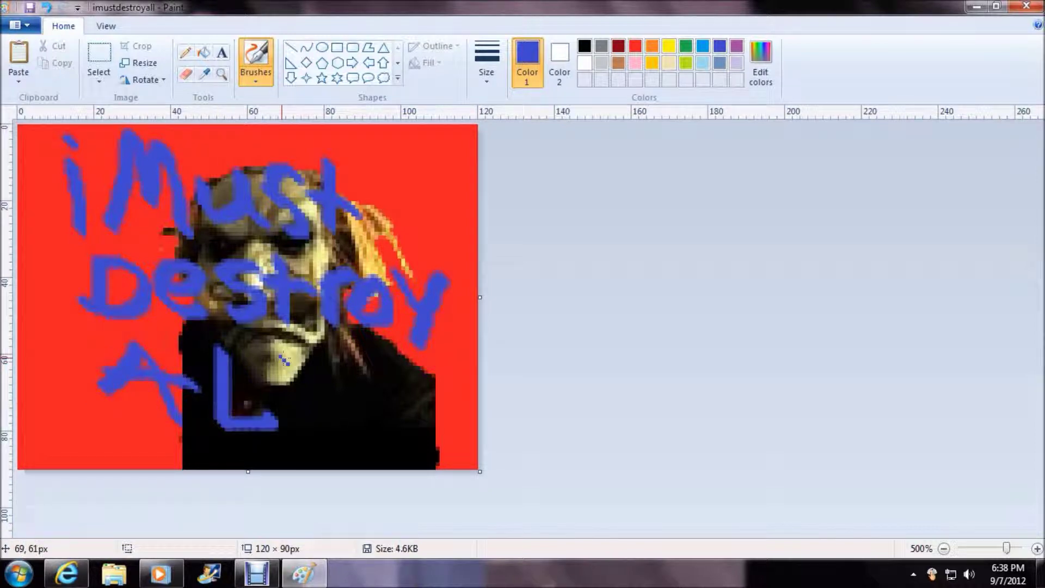
{"action": "left_click_drag", "start_coordinate": [285, 353], "coordinate": [286, 422]}
{"action": "left_click_drag", "start_coordinate": [286, 422], "coordinate": [356, 421]}
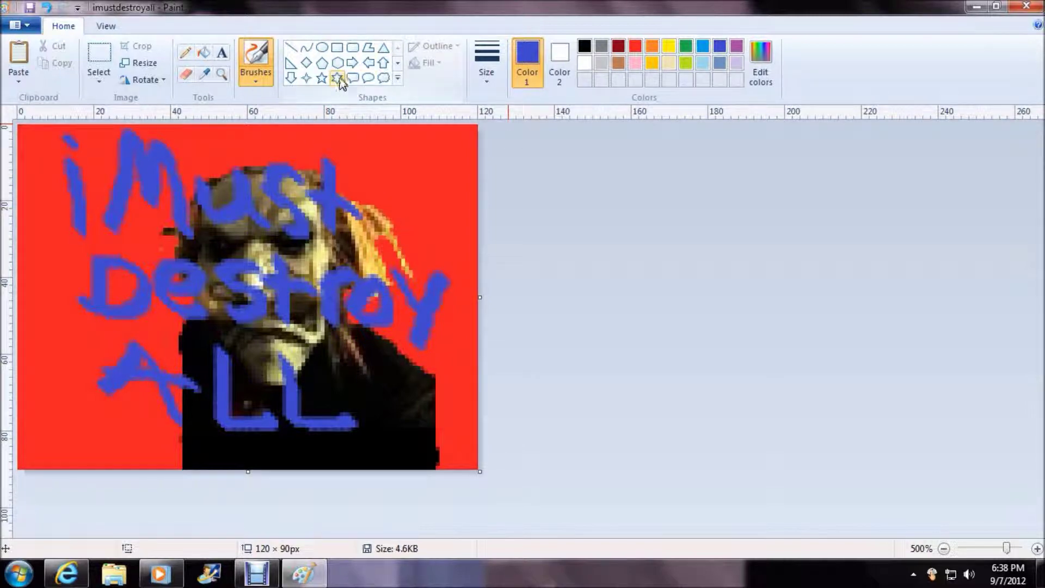
Step: Draw a six-point star with the thinnest outline in the top-right corner
{"action": "left_click", "coordinate": [336, 78]}
{"action": "left_click_drag", "start_coordinate": [458, 134], "coordinate": [389, 185]}
{"action": "left_click", "coordinate": [47, 8]}
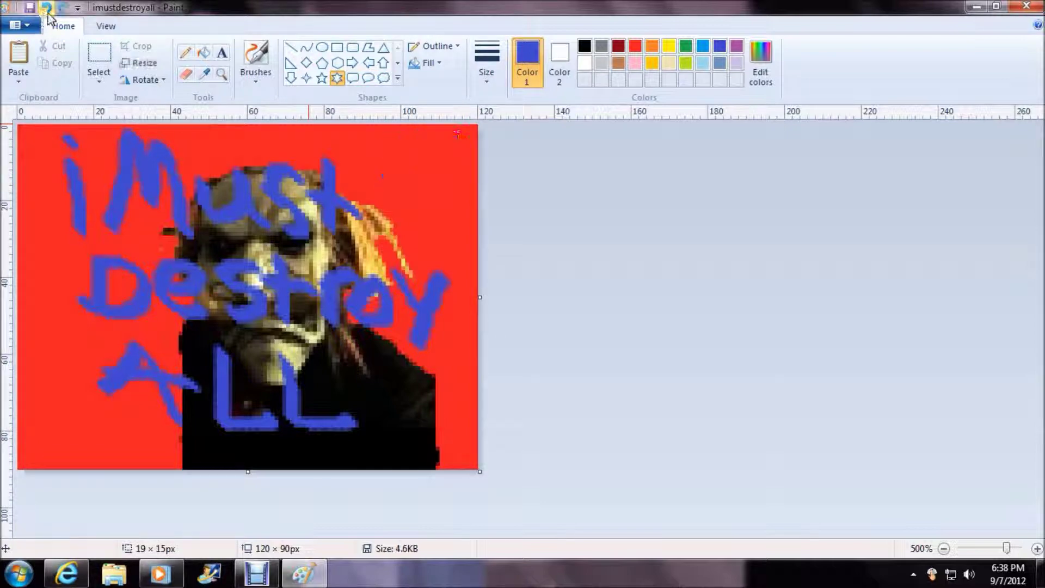
{"action": "left_click", "coordinate": [486, 61]}
{"action": "left_click", "coordinate": [507, 115]}
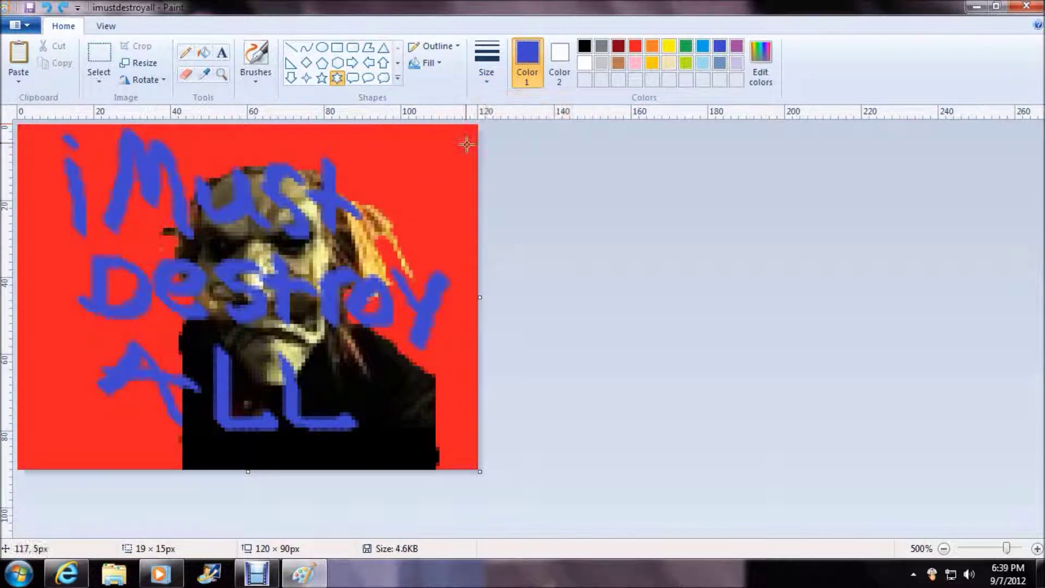
{"action": "left_click_drag", "start_coordinate": [469, 136], "coordinate": [390, 203]}
Step: Fill the inside of the star with gold
{"action": "left_click", "coordinate": [203, 52]}
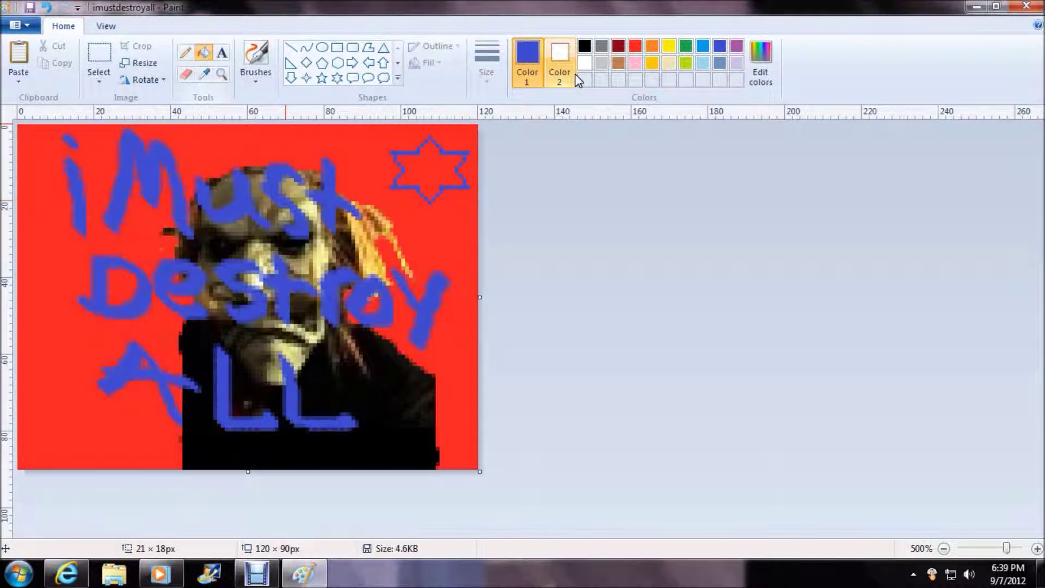
{"action": "left_click", "coordinate": [656, 64]}
{"action": "left_click", "coordinate": [429, 166]}
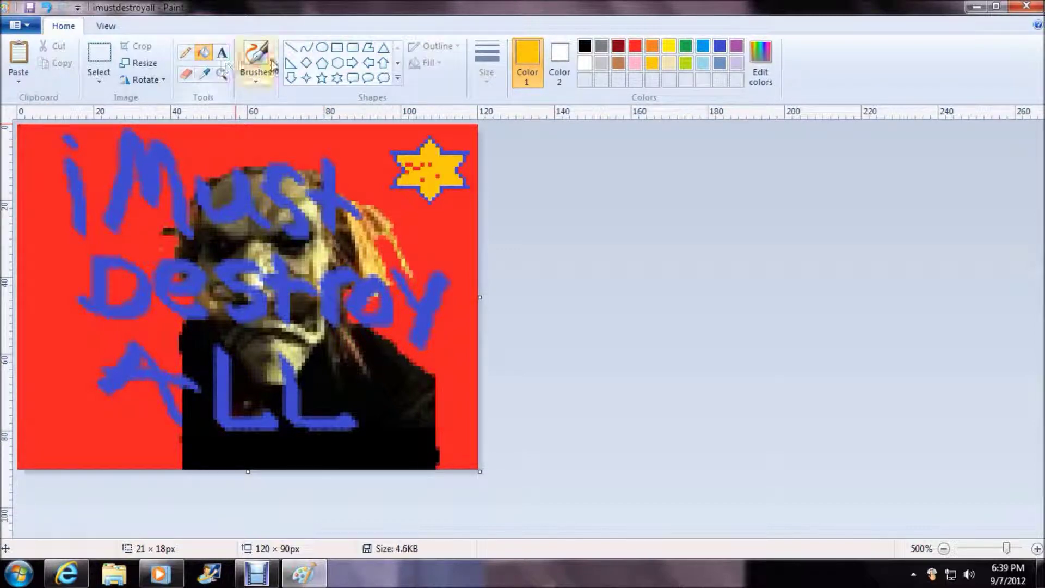
{"action": "left_click", "coordinate": [256, 73]}
Step: With a thicker purple brush, dab dots below the star and down the left edge
{"action": "left_click", "coordinate": [256, 102]}
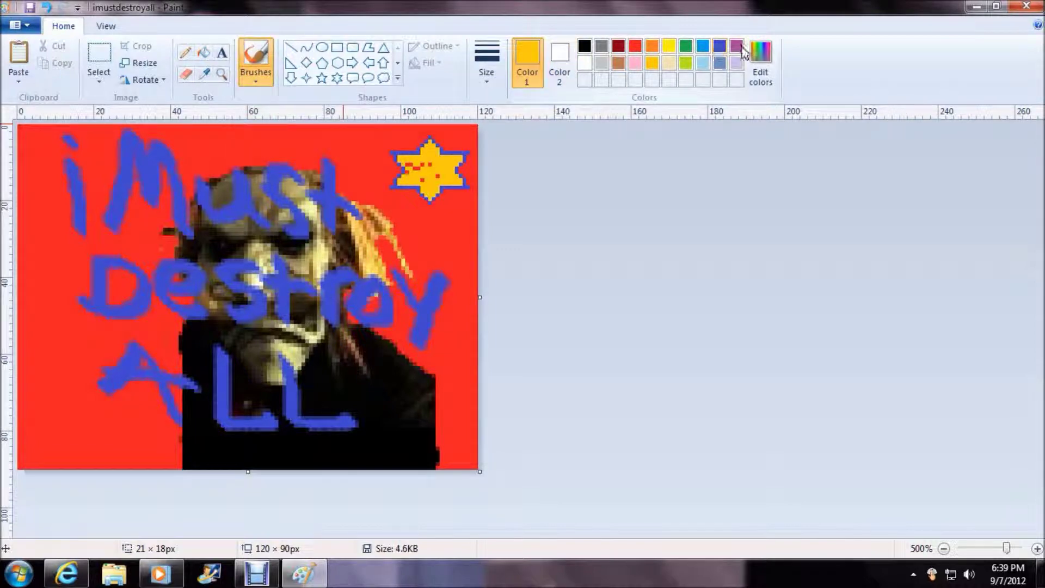
{"action": "left_click", "coordinate": [737, 47]}
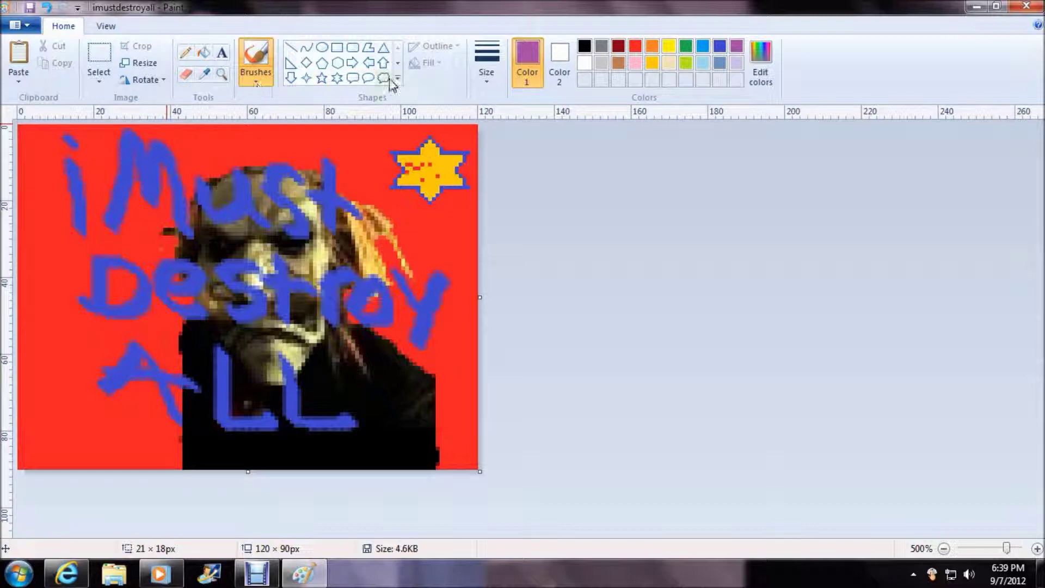
{"action": "left_click", "coordinate": [486, 63]}
{"action": "left_click", "coordinate": [511, 173]}
{"action": "left_click", "coordinate": [429, 229]}
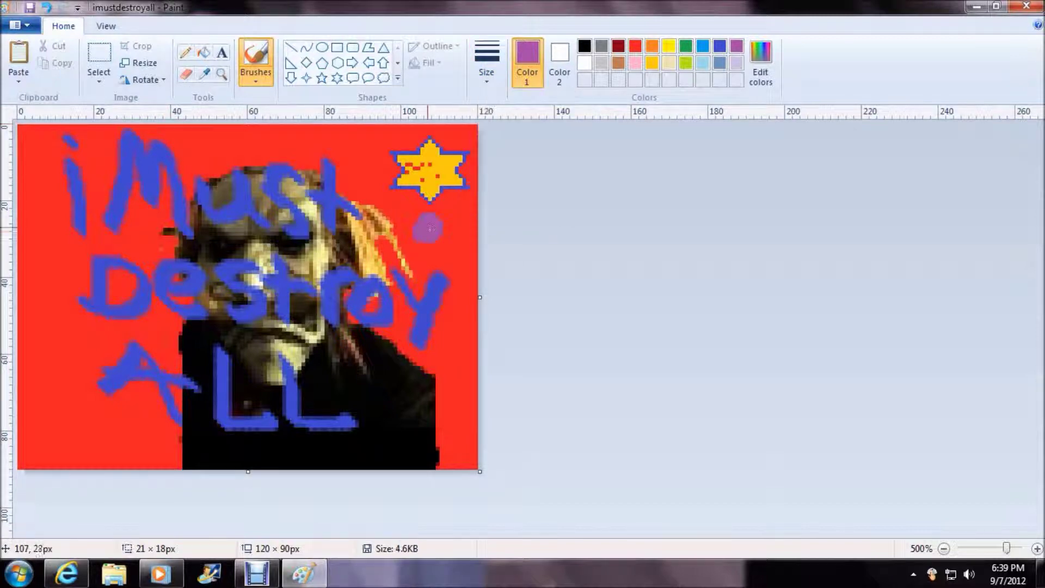
{"action": "left_click", "coordinate": [81, 409]}
{"action": "left_click", "coordinate": [61, 364]}
{"action": "left_click", "coordinate": [59, 324]}
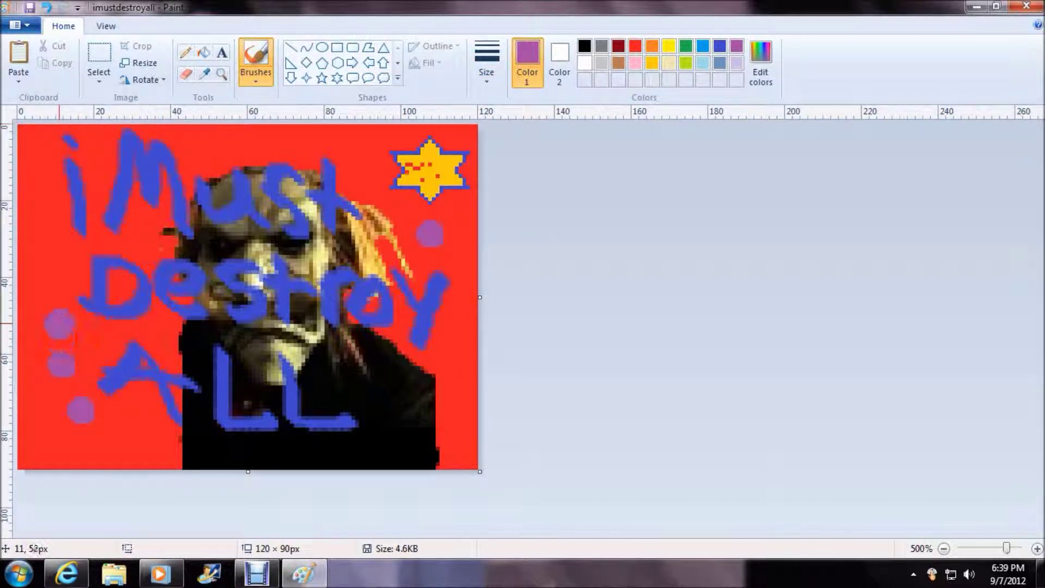
{"action": "left_click", "coordinate": [57, 309]}
{"action": "left_click", "coordinate": [58, 246]}
{"action": "left_click", "coordinate": [41, 196]}
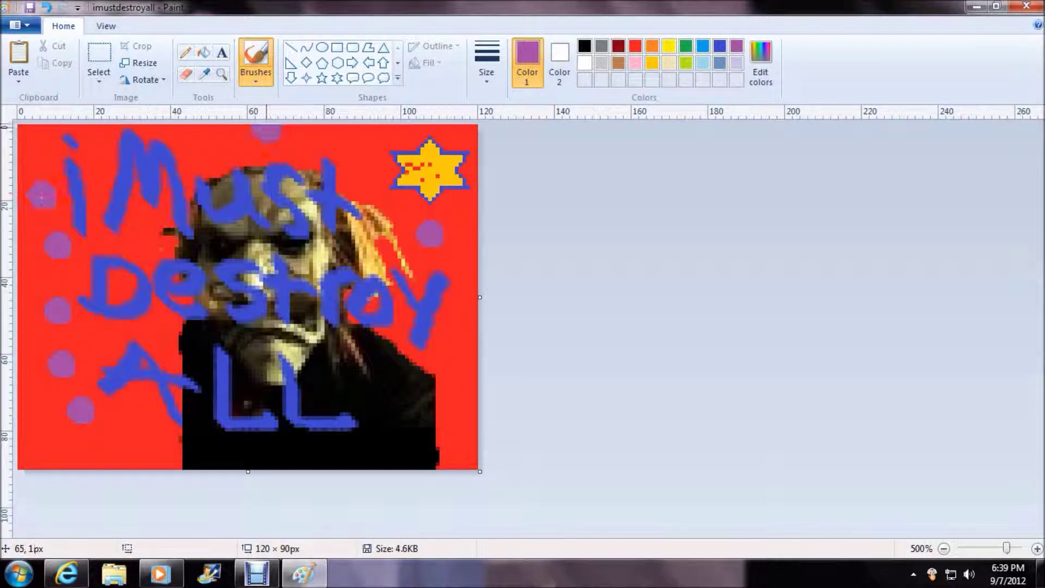
Step: Add purple dots along the top edge, bottom-left corner, right edge and beside the star
{"action": "left_click", "coordinate": [249, 141]}
{"action": "left_click", "coordinate": [353, 144]}
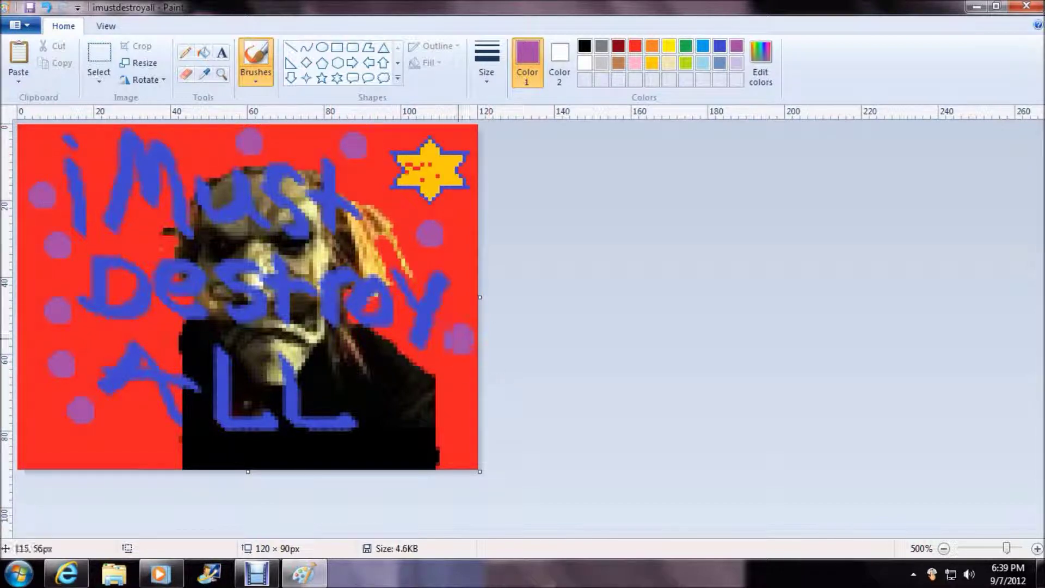
{"action": "left_click", "coordinate": [468, 424]}
{"action": "left_click", "coordinate": [124, 451]}
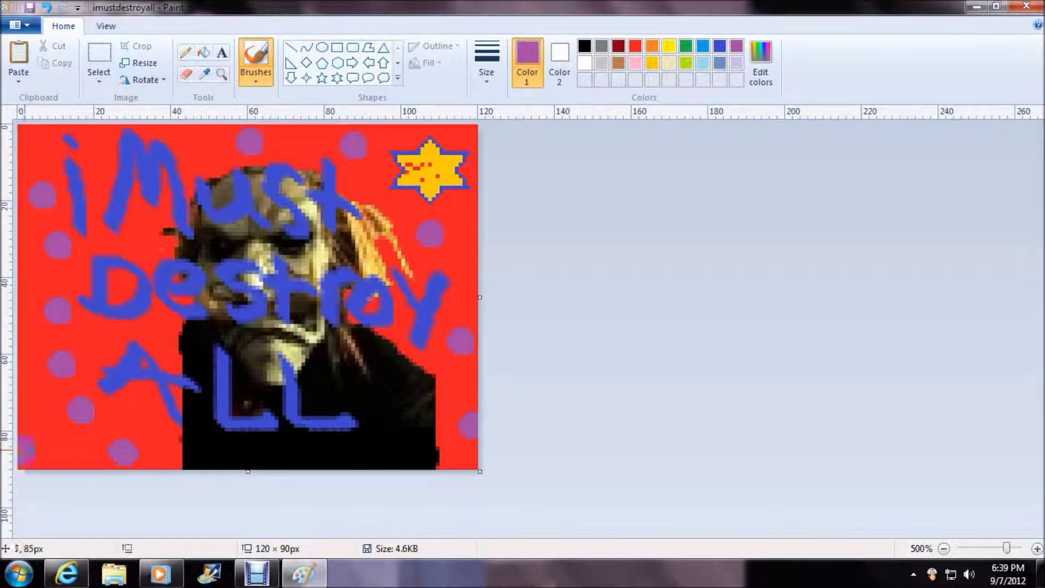
{"action": "left_click", "coordinate": [42, 447]}
{"action": "left_click", "coordinate": [145, 414]}
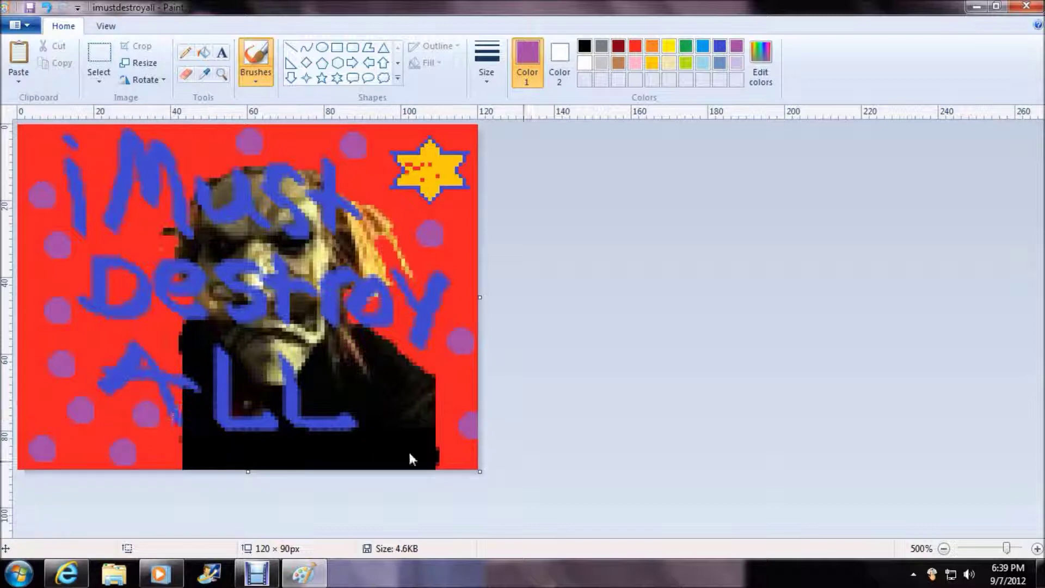
{"action": "left_click", "coordinate": [459, 210]}
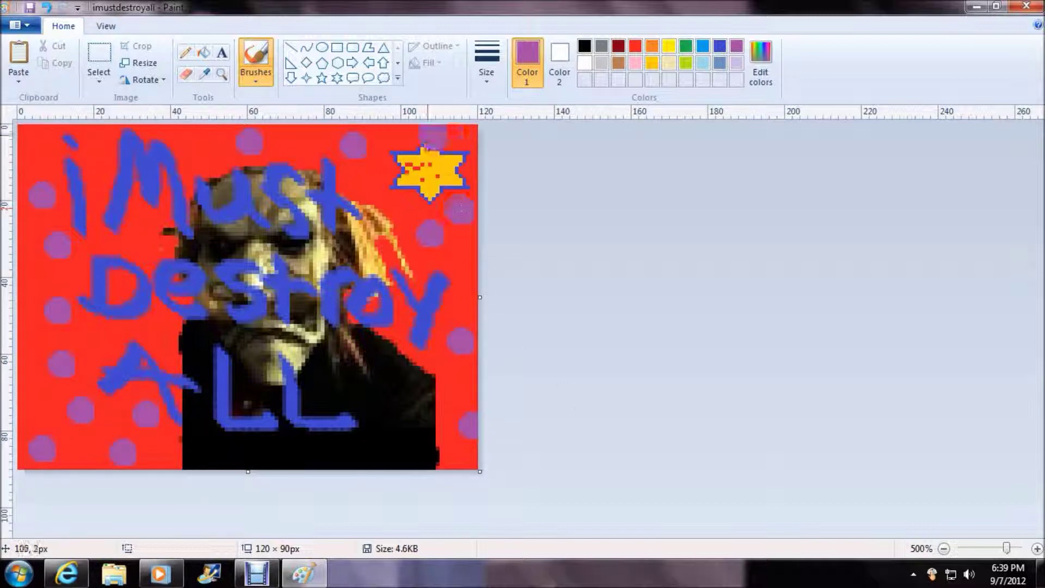
{"action": "left_click", "coordinate": [389, 136]}
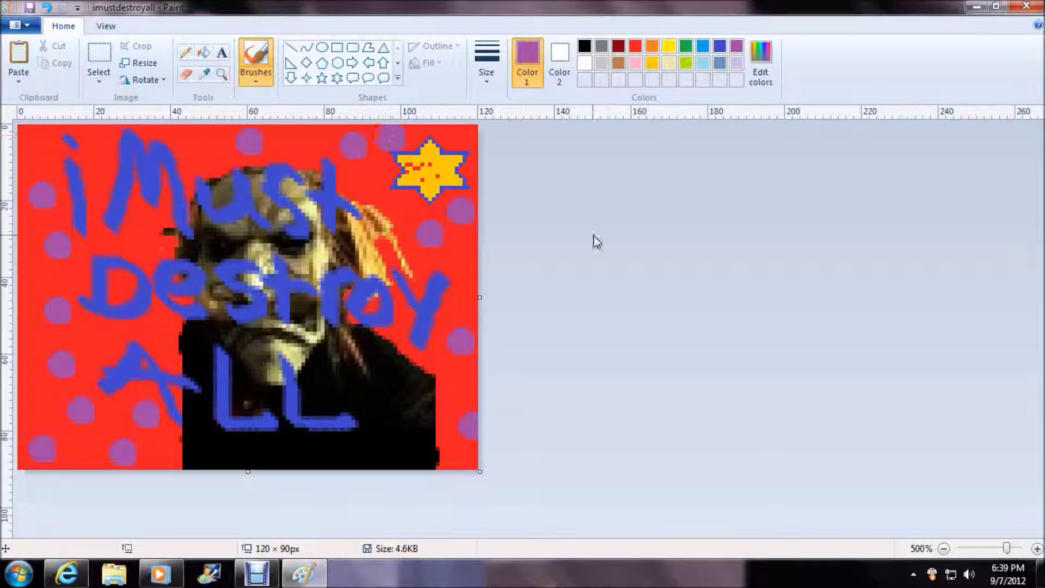
{"action": "left_click", "coordinate": [203, 136]}
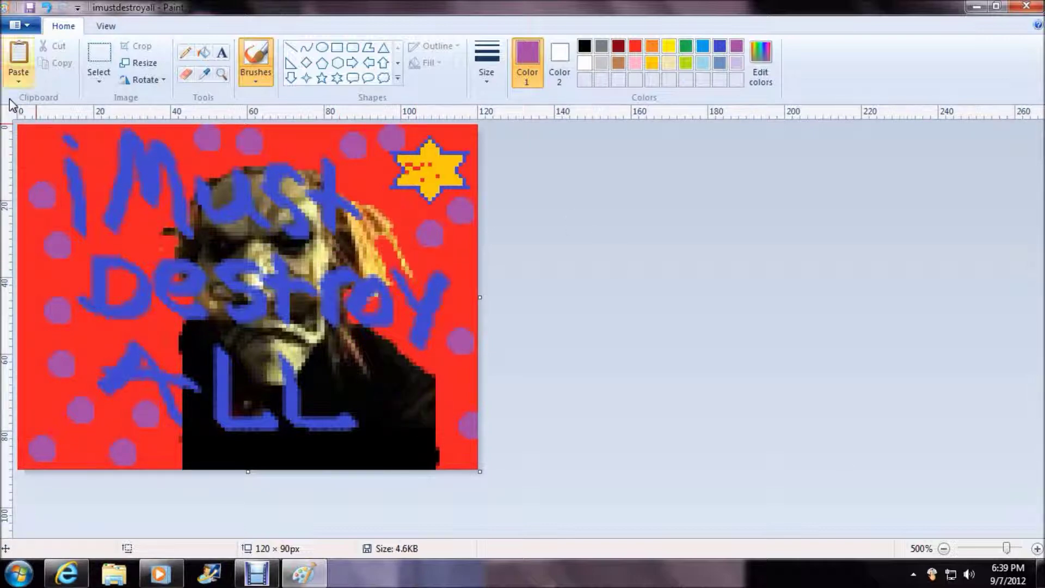
Step: Save over imustdestroyall.jpg, confirm the replacement, and close Paint with Alt+F4
{"action": "left_click", "coordinate": [21, 24]}
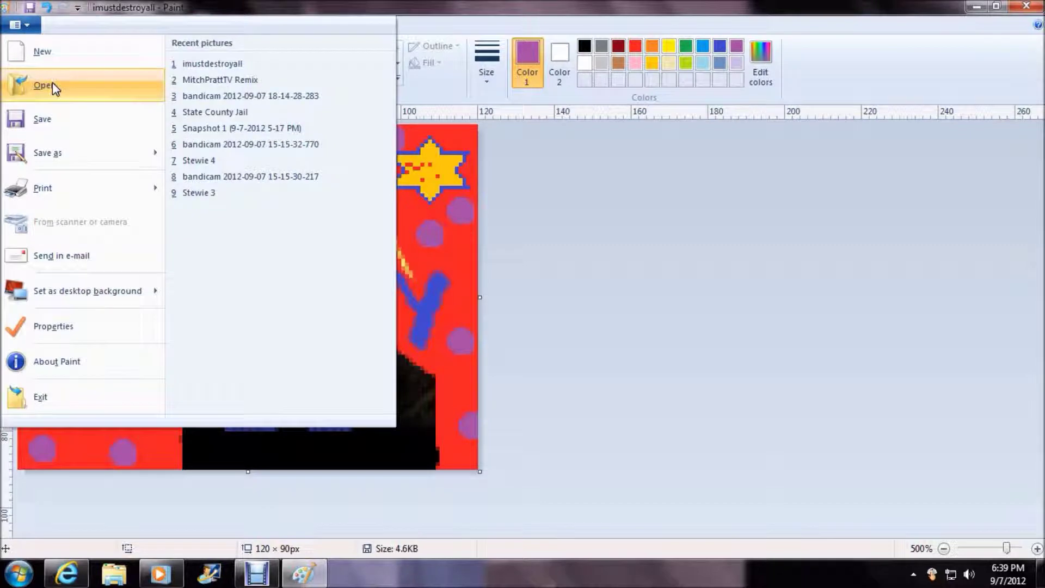
{"action": "left_click", "coordinate": [69, 148]}
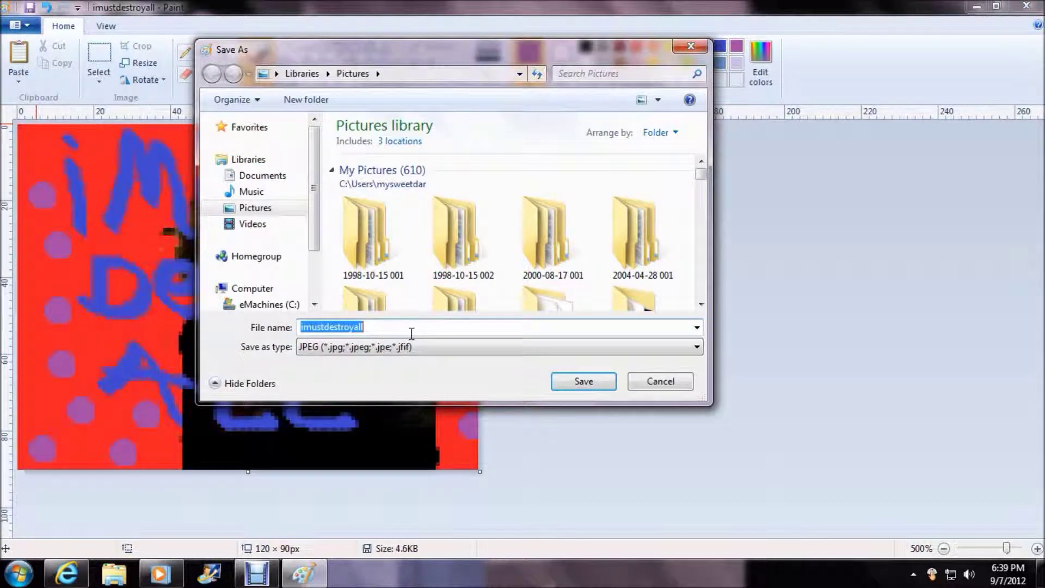
{"action": "left_click", "coordinate": [423, 331]}
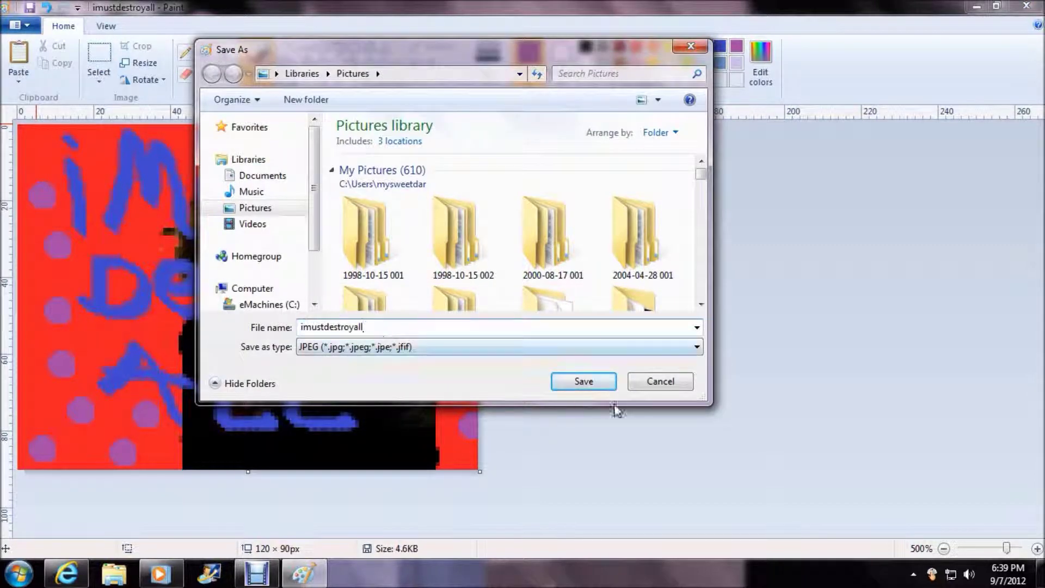
{"action": "left_click", "coordinate": [582, 380]}
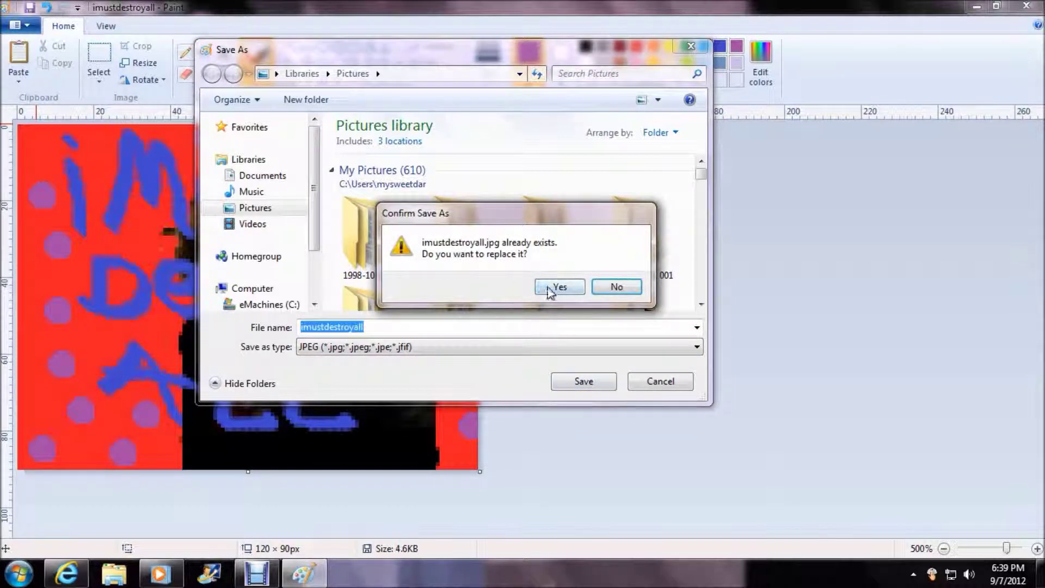
{"action": "left_click", "coordinate": [549, 287]}
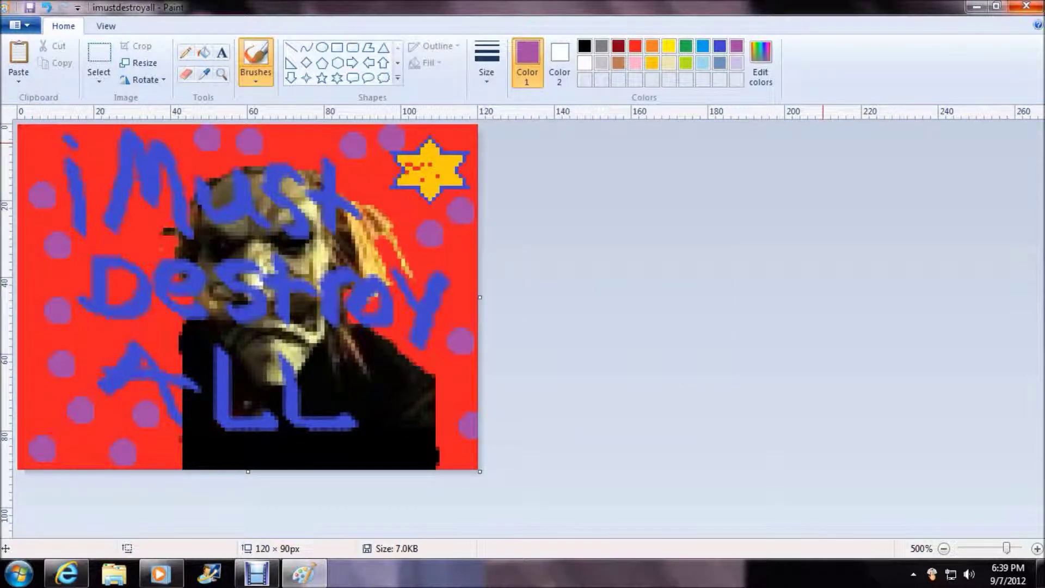
{"action": "key", "text": "alt+F4"}
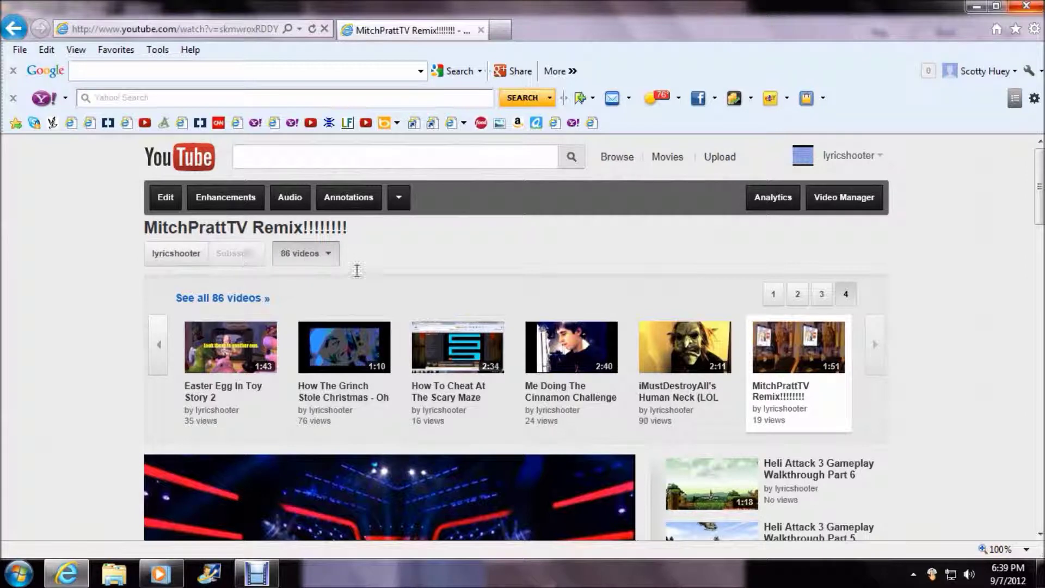
Step: Open the edit page for the Human Neck (LOL WTF) video and start a custom thumbnail upload
{"action": "left_click", "coordinate": [680, 391]}
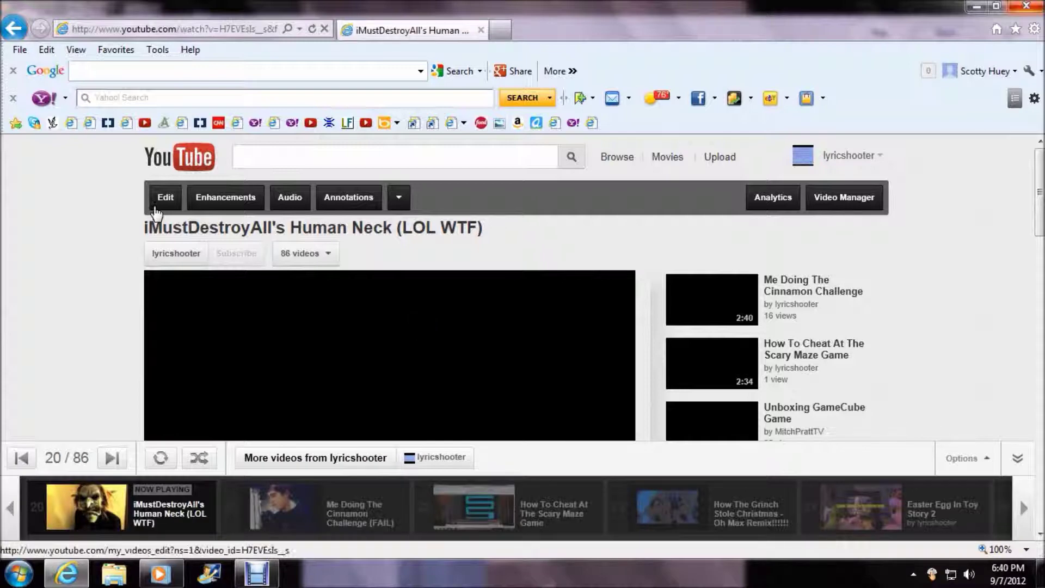
{"action": "left_click", "coordinate": [158, 207]}
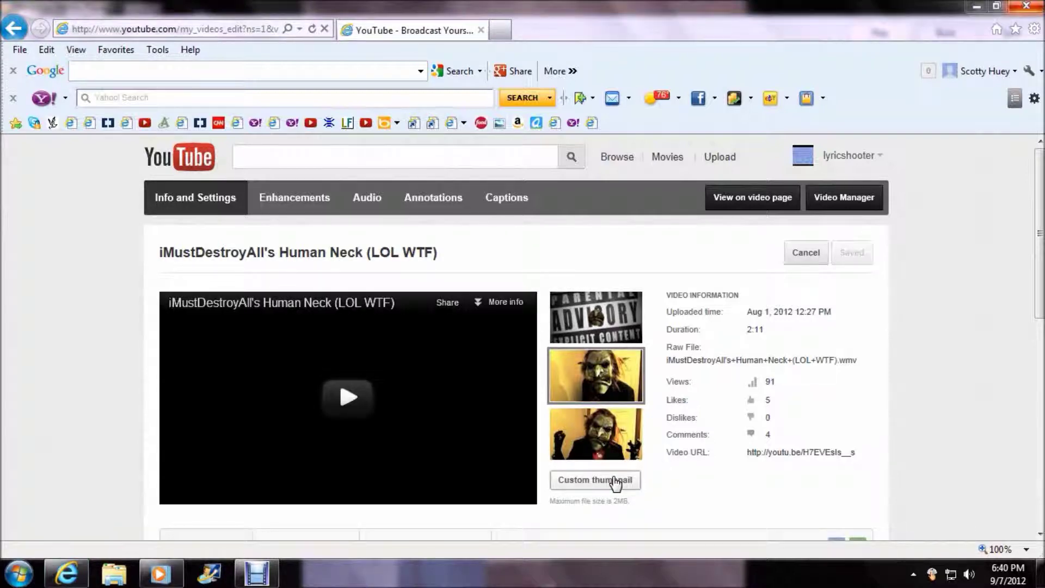
{"action": "left_click", "coordinate": [615, 481]}
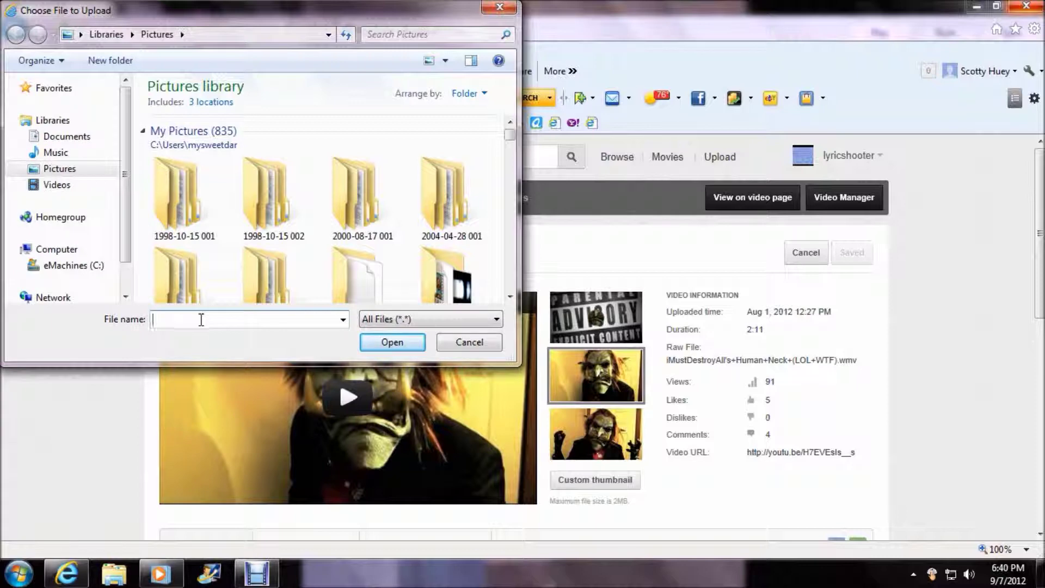
Step: Upload imustdestroyall.jpg as the video's custom thumbnail
{"action": "type", "text": "im"}
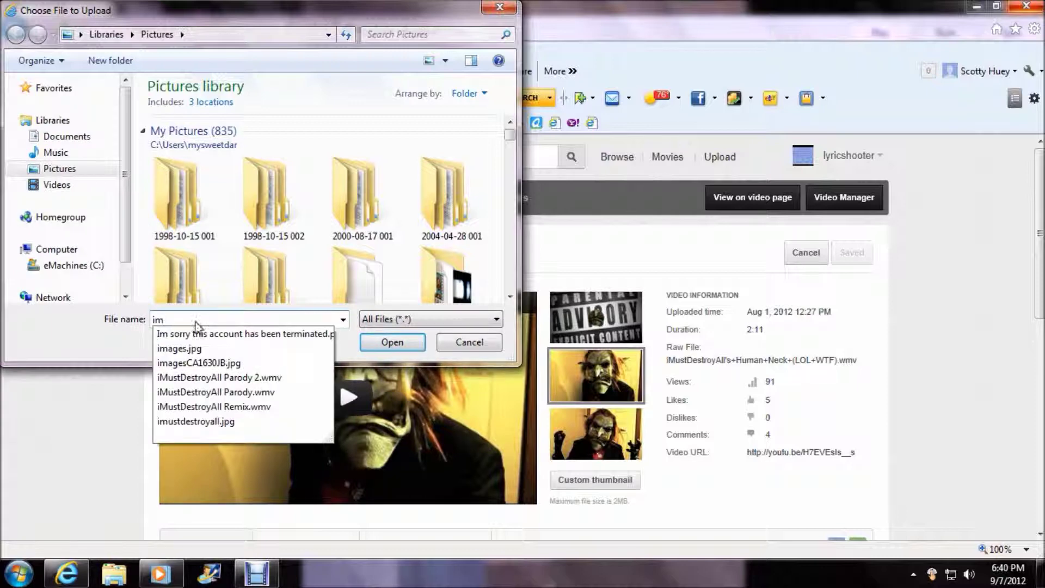
{"action": "left_click", "coordinate": [204, 422]}
{"action": "left_click", "coordinate": [406, 341]}
{"action": "mouse_move", "coordinate": [575, 430]}
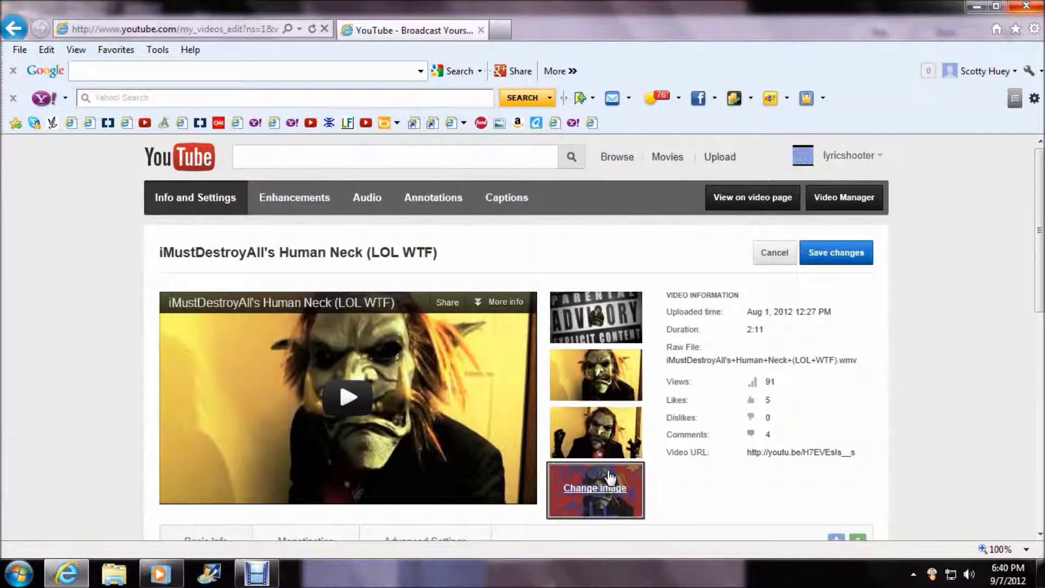
Step: Try to save the video changes, which fails with a content-description error, then open the account menu
{"action": "scroll", "coordinate": [706, 485], "scroll_direction": "down", "scroll_amount": 4}
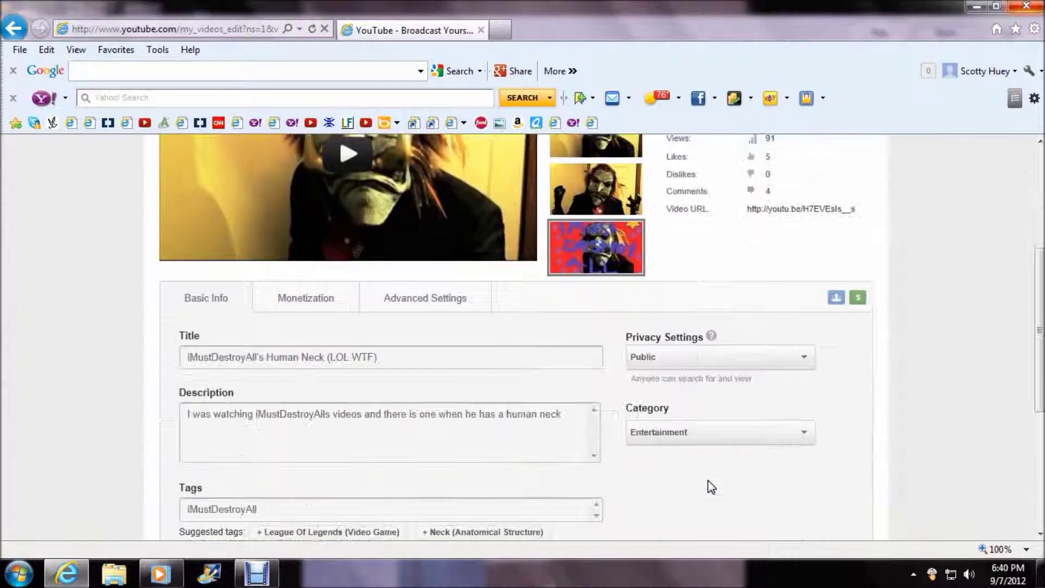
{"action": "scroll", "coordinate": [705, 474], "scroll_direction": "down", "scroll_amount": 3}
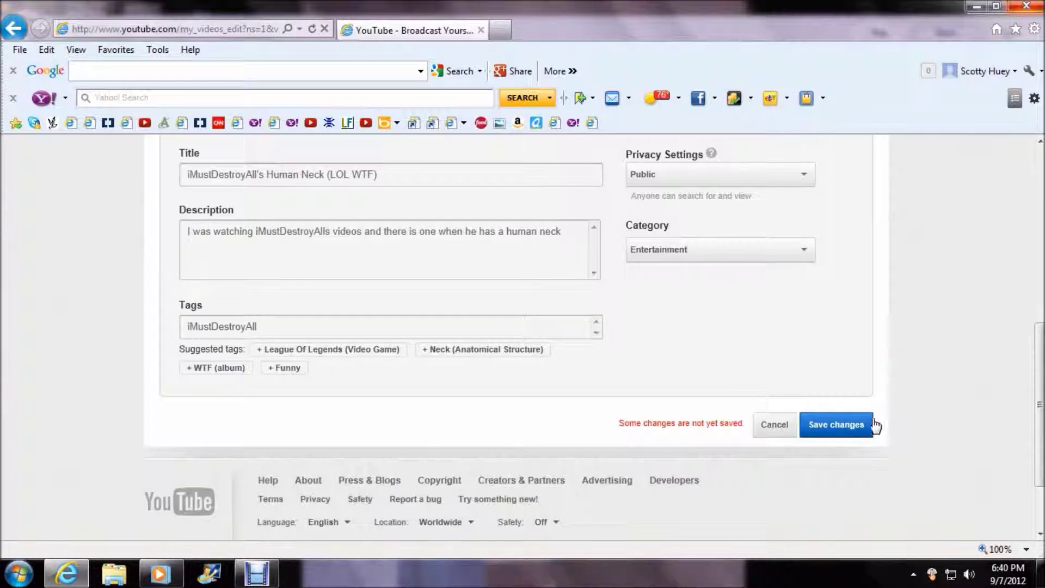
{"action": "left_click", "coordinate": [849, 425]}
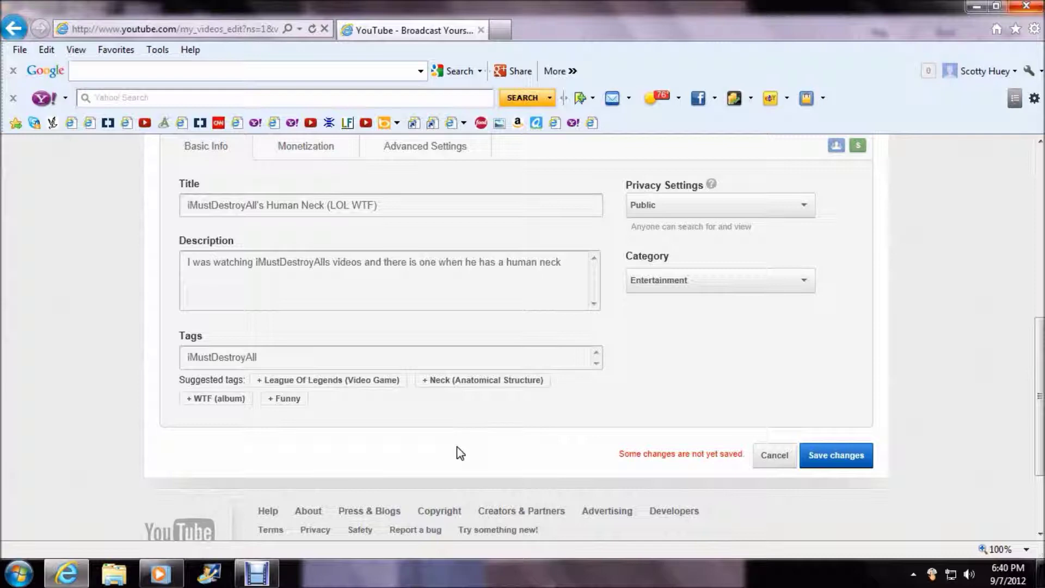
{"action": "scroll", "coordinate": [440, 417], "scroll_direction": "up", "scroll_amount": 5}
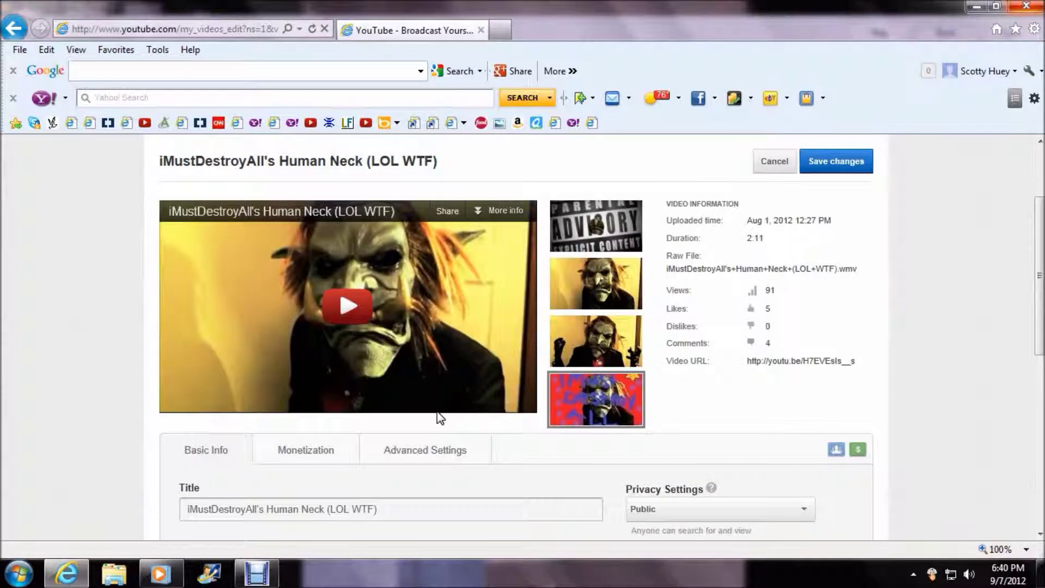
{"action": "scroll", "coordinate": [415, 362], "scroll_direction": "up", "scroll_amount": 2}
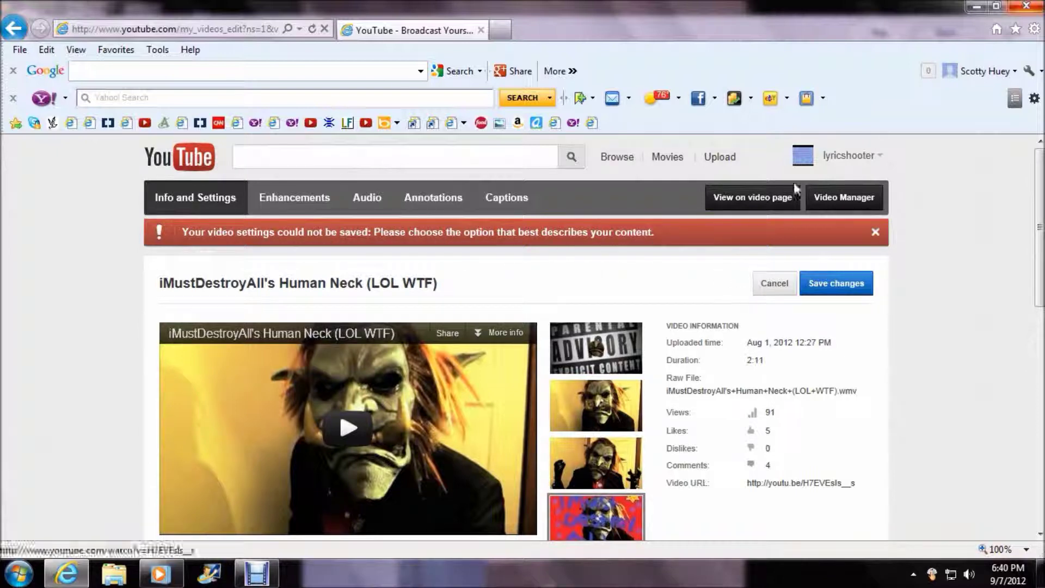
{"action": "left_click", "coordinate": [838, 155]}
Step: Go to the Video Manager, discarding the unsaved edits, and scroll down the Uploads list to the Human Neck video
{"action": "left_click", "coordinate": [799, 209]}
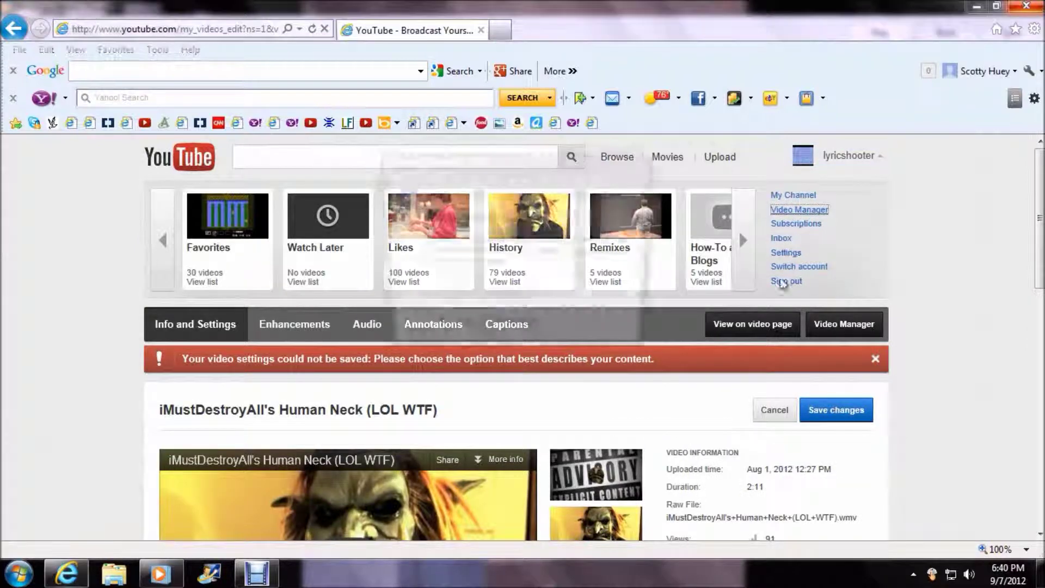
{"action": "left_click", "coordinate": [658, 322]}
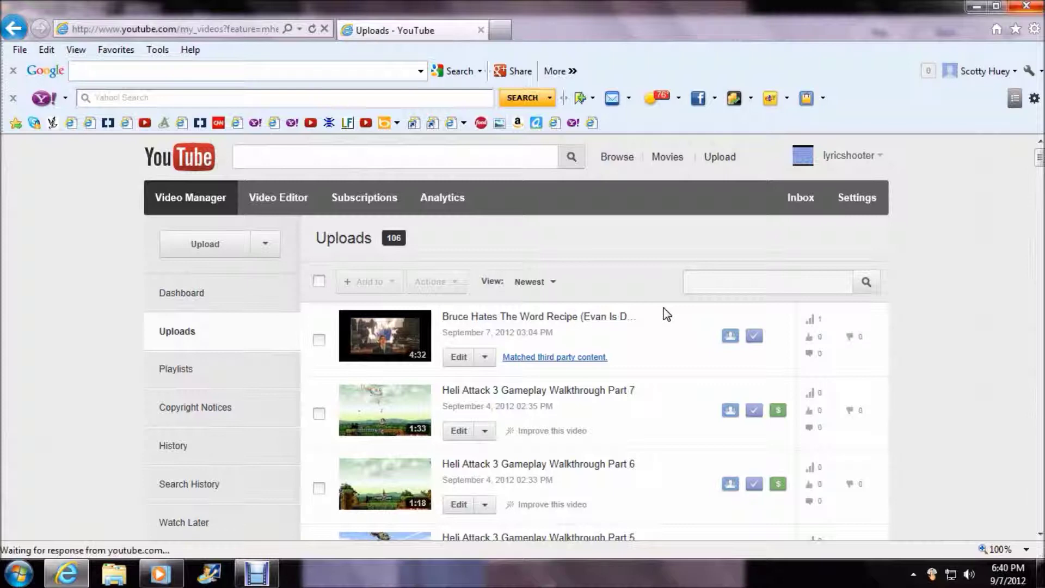
{"action": "scroll", "coordinate": [661, 316], "scroll_direction": "down", "scroll_amount": 5}
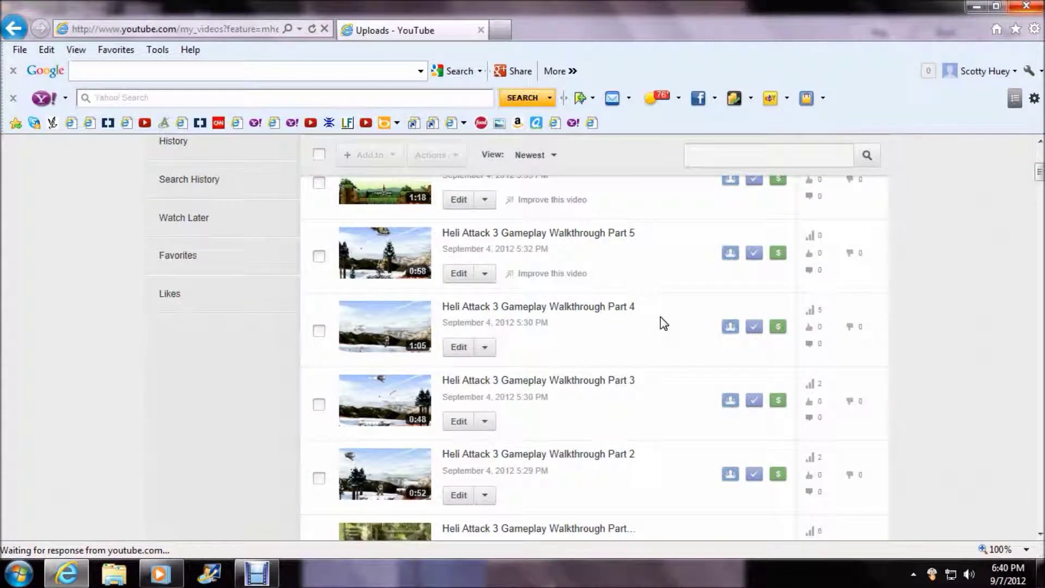
{"action": "scroll", "coordinate": [661, 317], "scroll_direction": "down", "scroll_amount": 6}
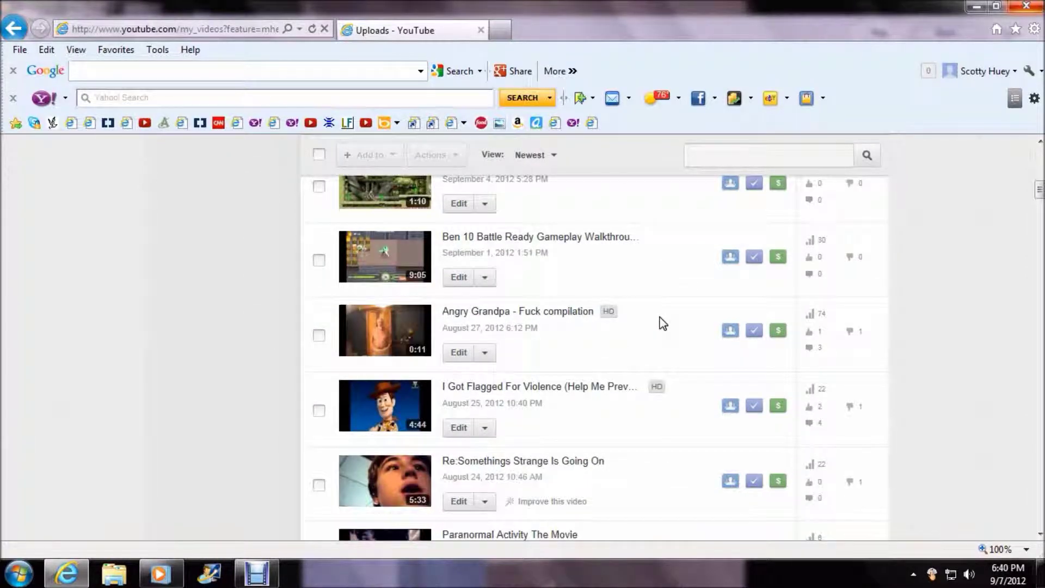
{"action": "scroll", "coordinate": [660, 318], "scroll_direction": "down", "scroll_amount": 5}
{"action": "scroll", "coordinate": [654, 318], "scroll_direction": "down", "scroll_amount": 5}
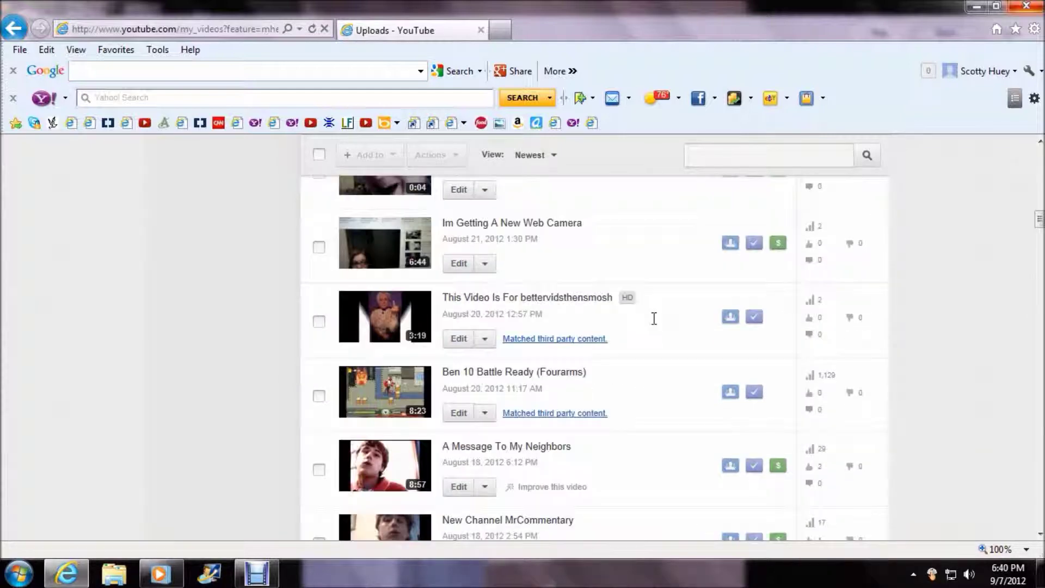
{"action": "scroll", "coordinate": [653, 319], "scroll_direction": "down", "scroll_amount": 9}
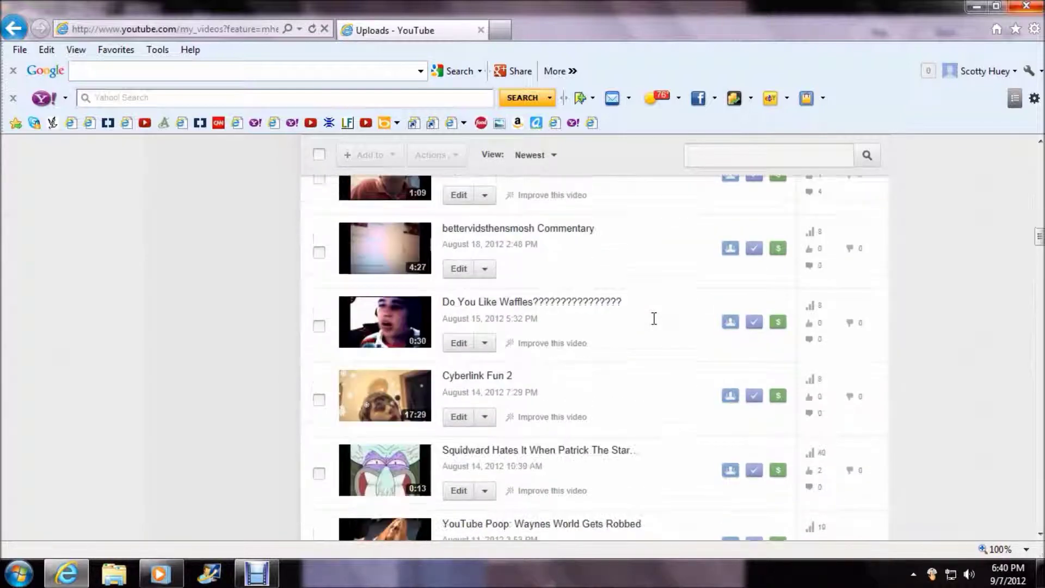
{"action": "scroll", "coordinate": [654, 319], "scroll_direction": "down", "scroll_amount": 8}
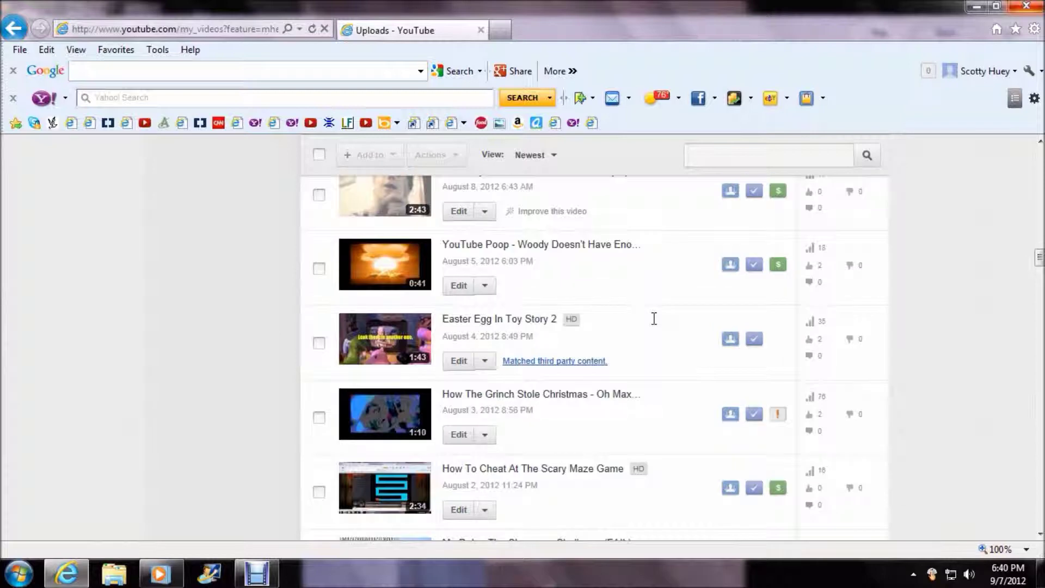
{"action": "scroll", "coordinate": [654, 319], "scroll_direction": "down", "scroll_amount": 3}
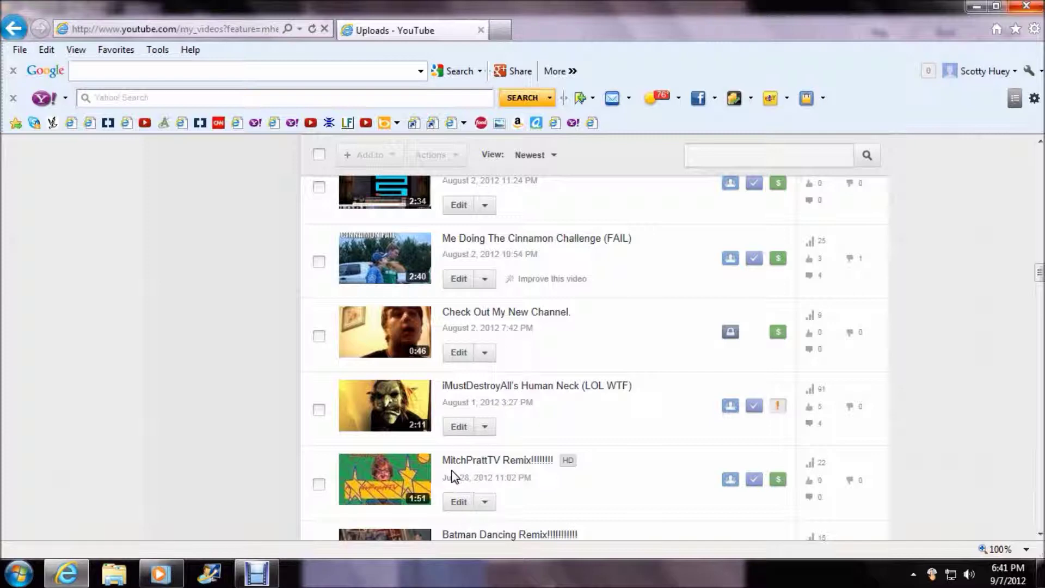
Step: Scroll back up the Uploads list and switch to the Debut Professional screen recorder
{"action": "scroll", "coordinate": [603, 365], "scroll_direction": "up", "scroll_amount": 5}
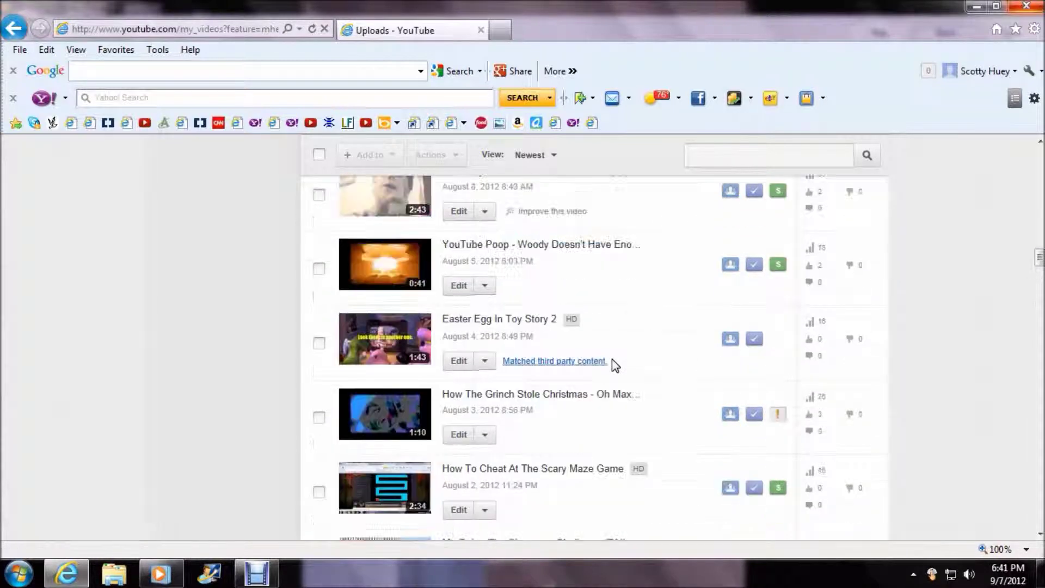
{"action": "scroll", "coordinate": [612, 358], "scroll_direction": "up", "scroll_amount": 4}
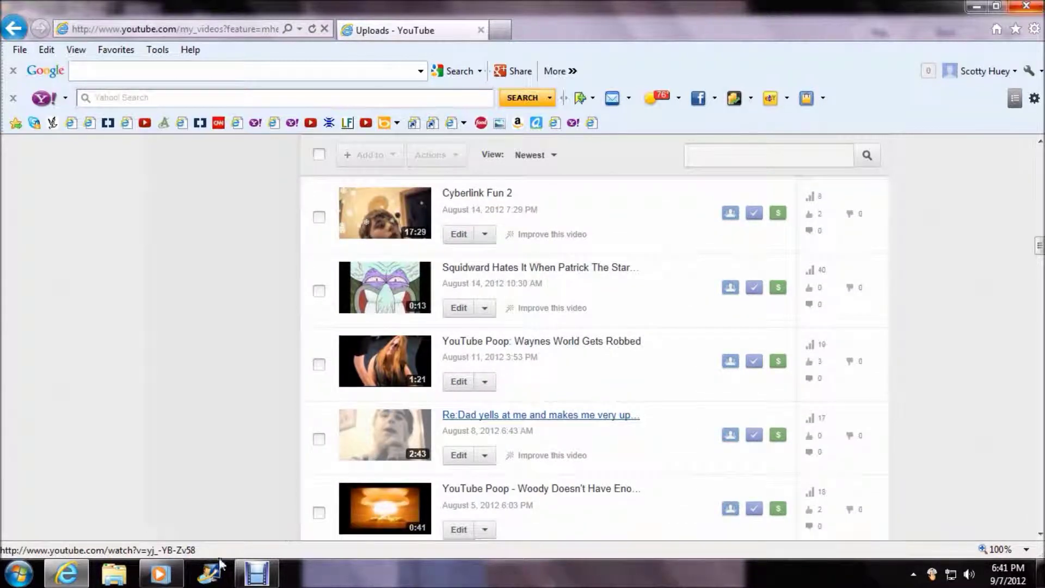
{"action": "left_click", "coordinate": [257, 570]}
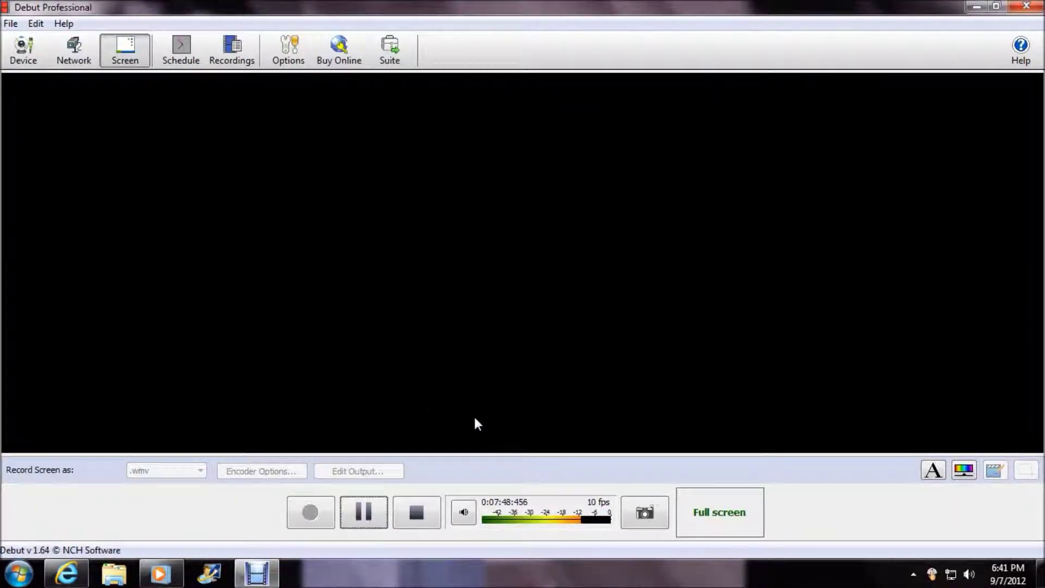